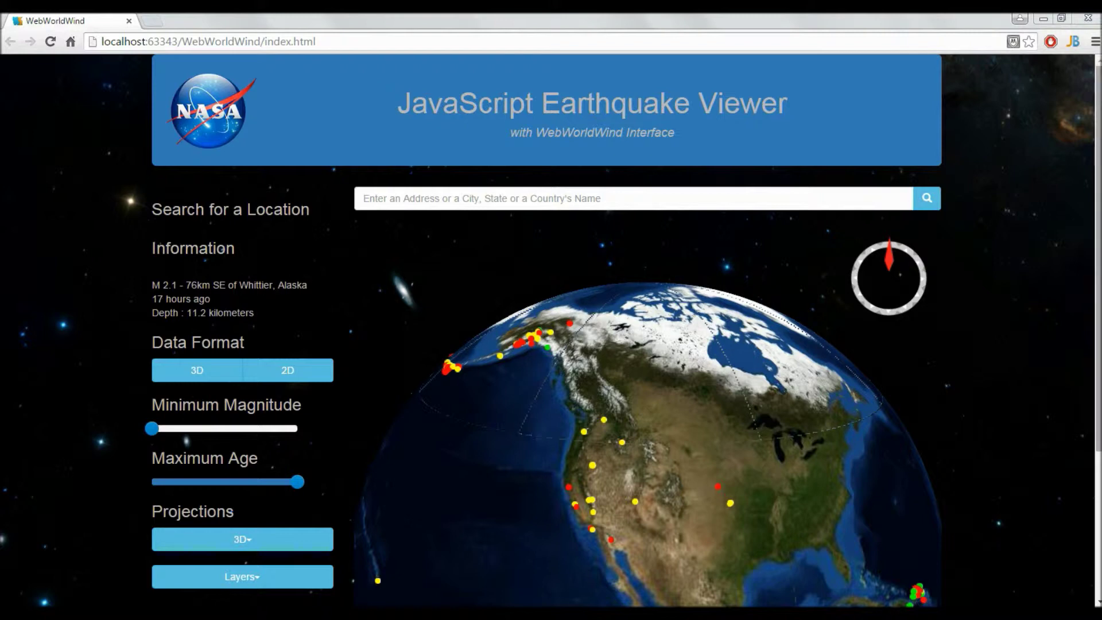
Scroll the page down so the header leaves and the globe over North America fills the view.
scroll(551, 331, down, 3)
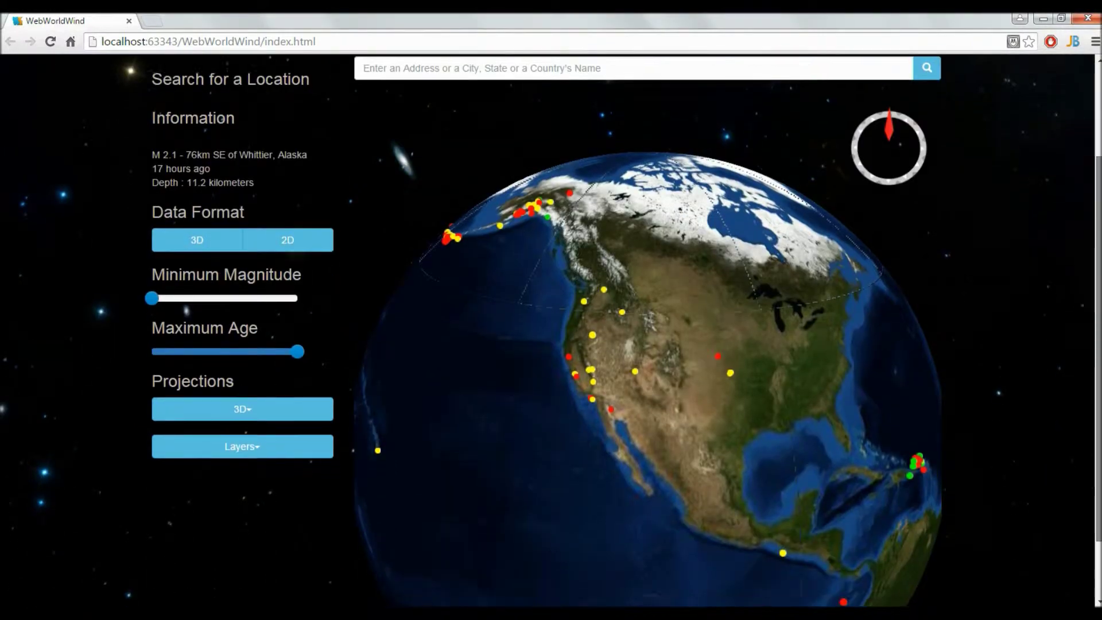
scroll(551, 331, down, 1)
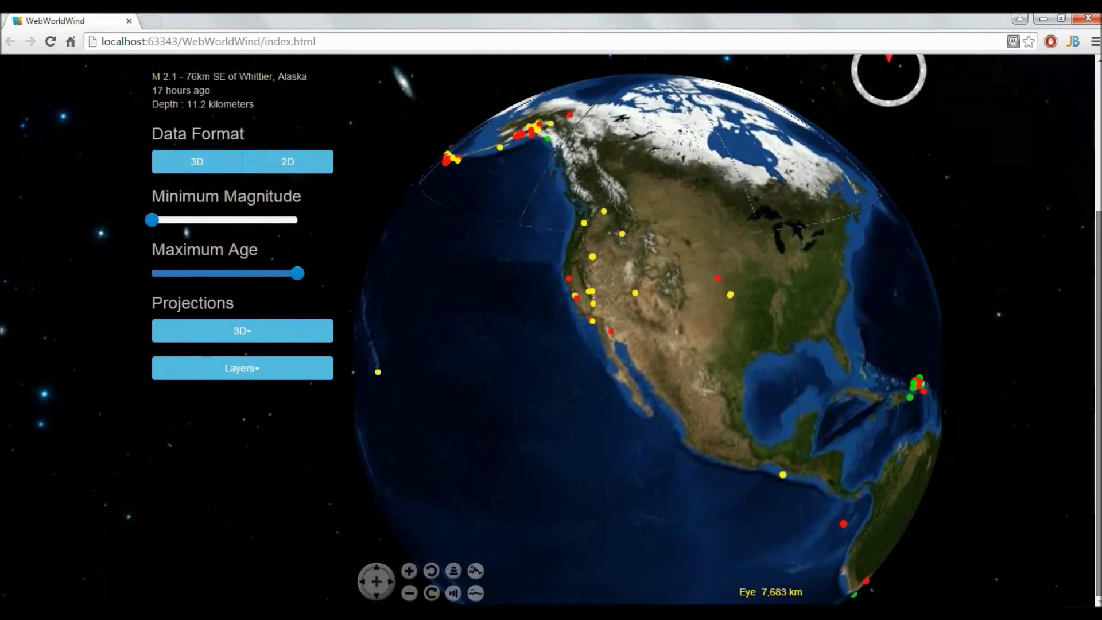
scroll(552, 331, up, 1)
scroll(551, 331, up, 3)
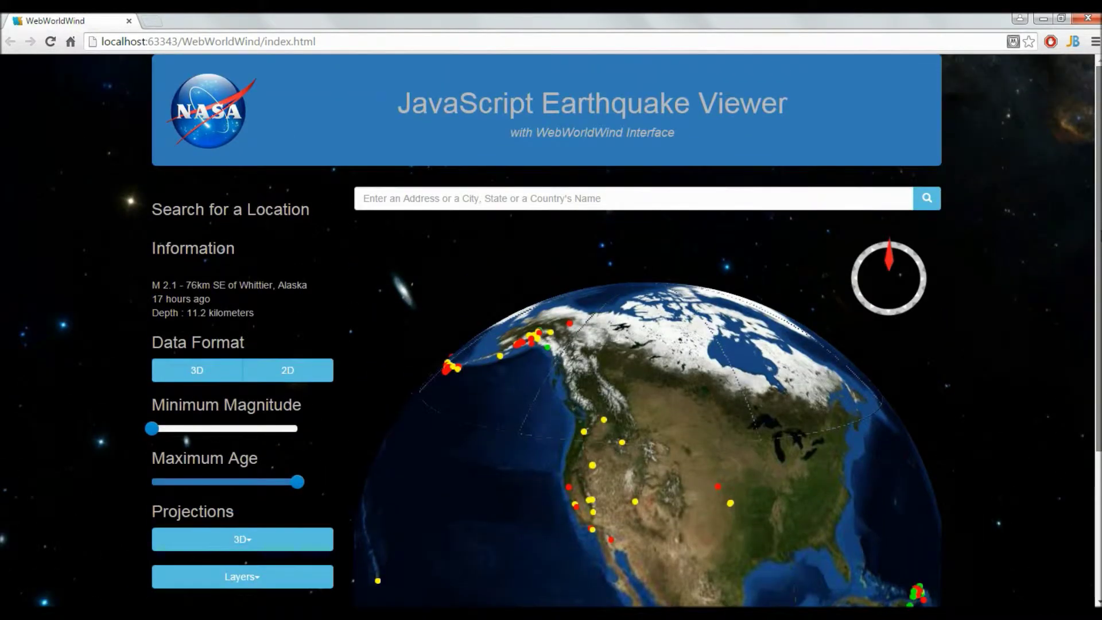
scroll(683, 322, down, 3)
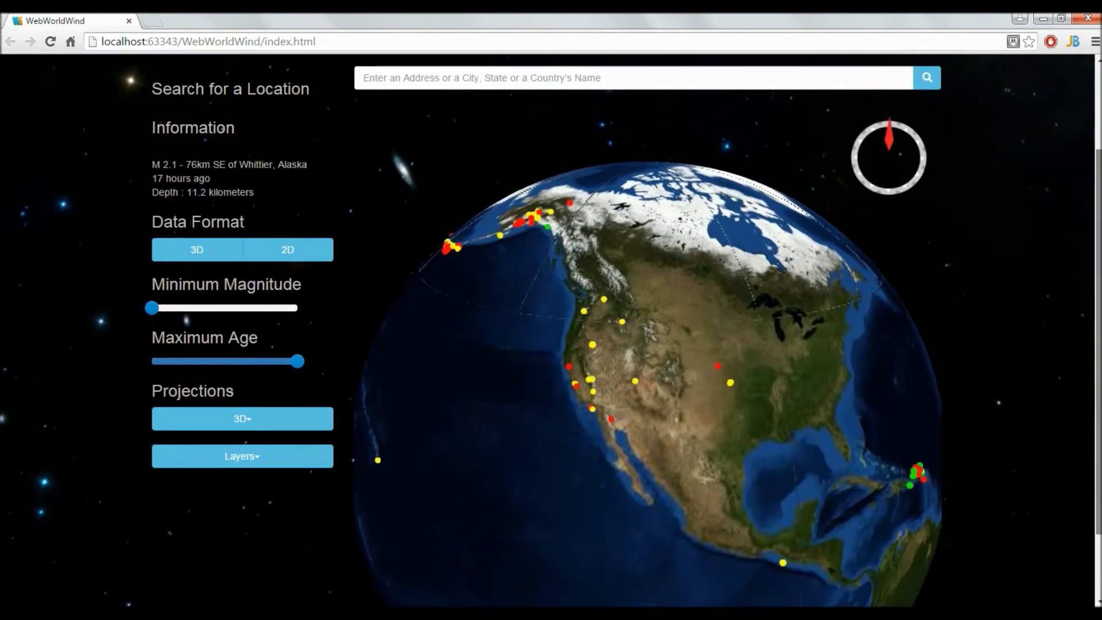
Spin the globe from the Atlantic to the Pacific, recentre on North America, and zoom in slightly.
drag(718, 303, 667, 325)
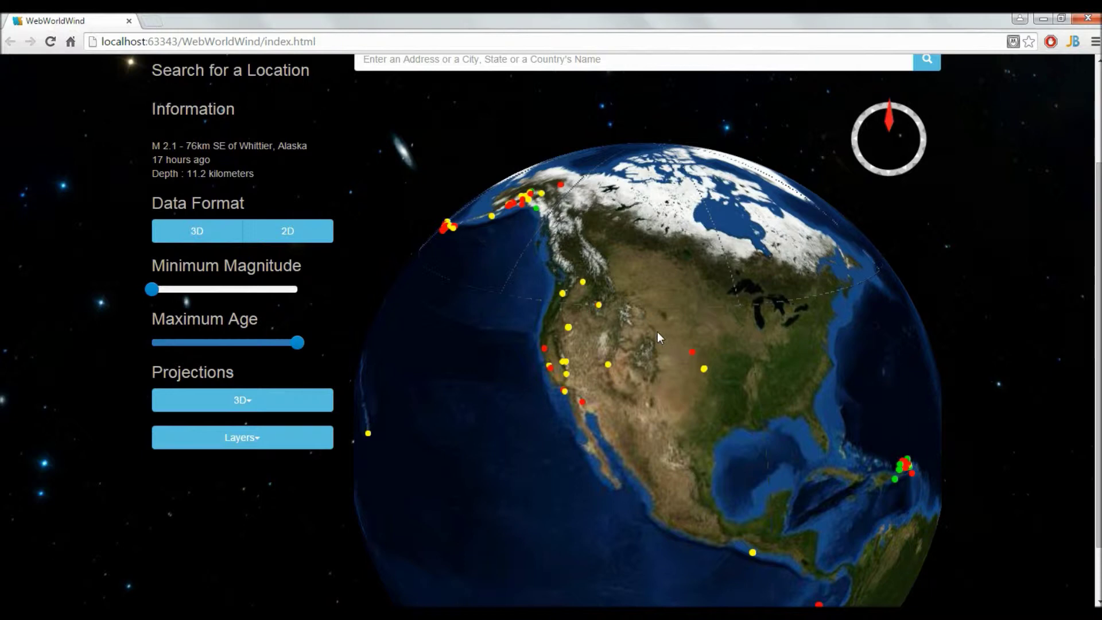
drag(706, 310, 756, 308)
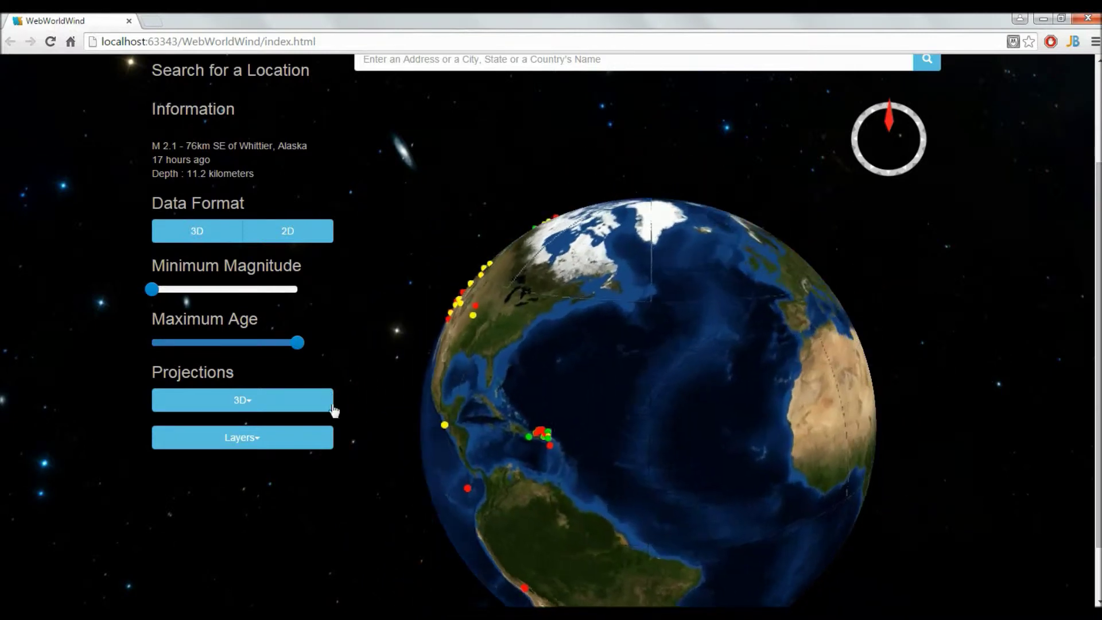
drag(601, 360, 889, 355)
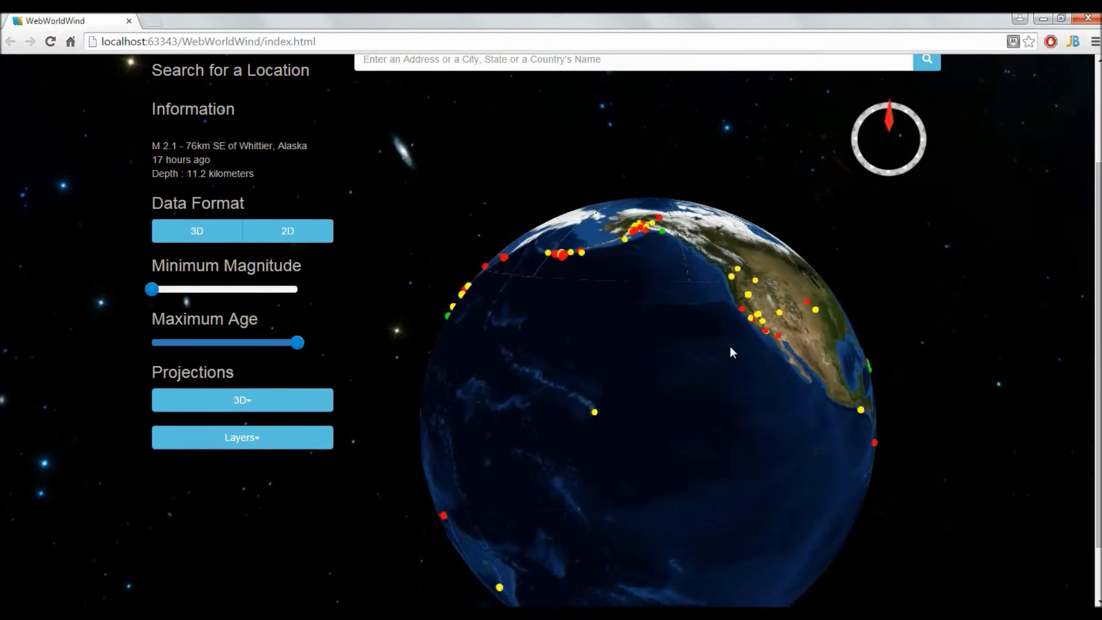
drag(731, 351, 524, 350)
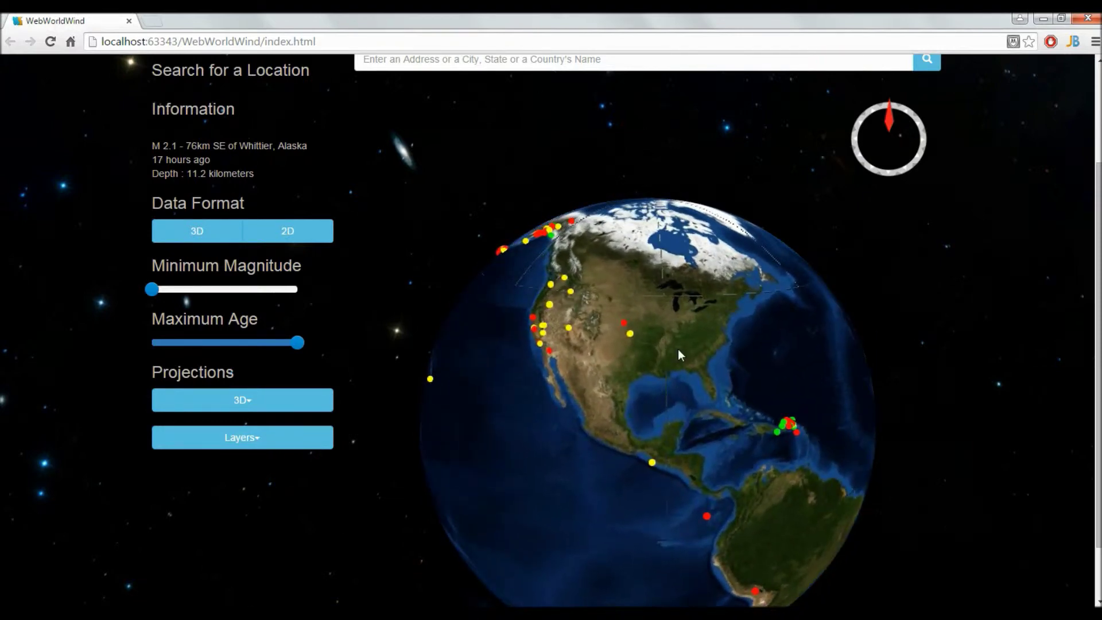
scroll(631, 313, up, 5)
scroll(630, 314, down, 3)
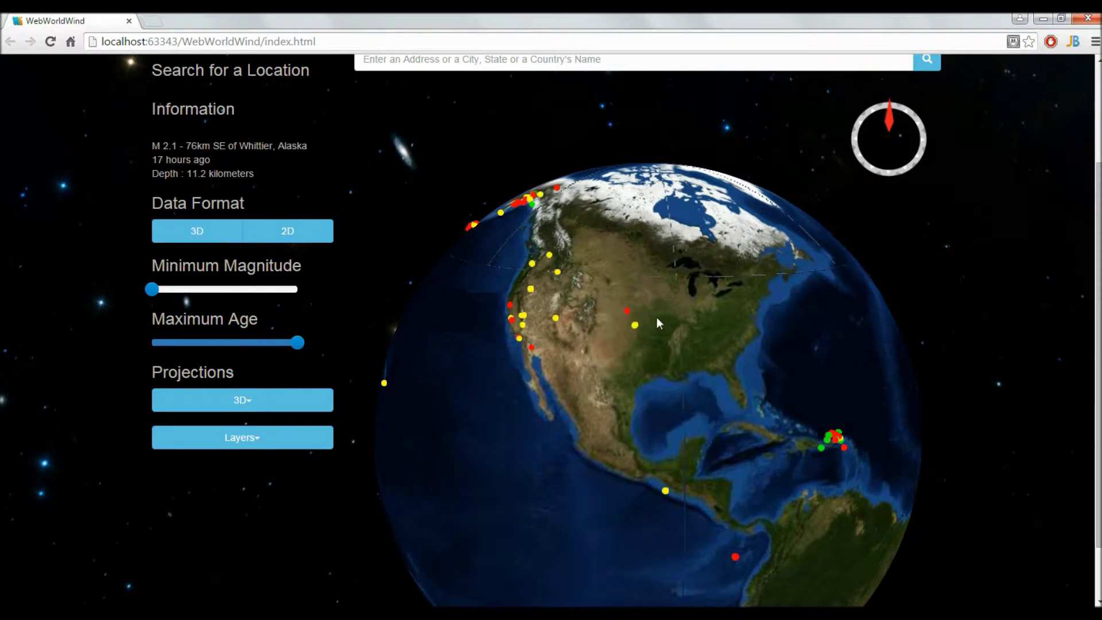
scroll(1096, 227, down, 1)
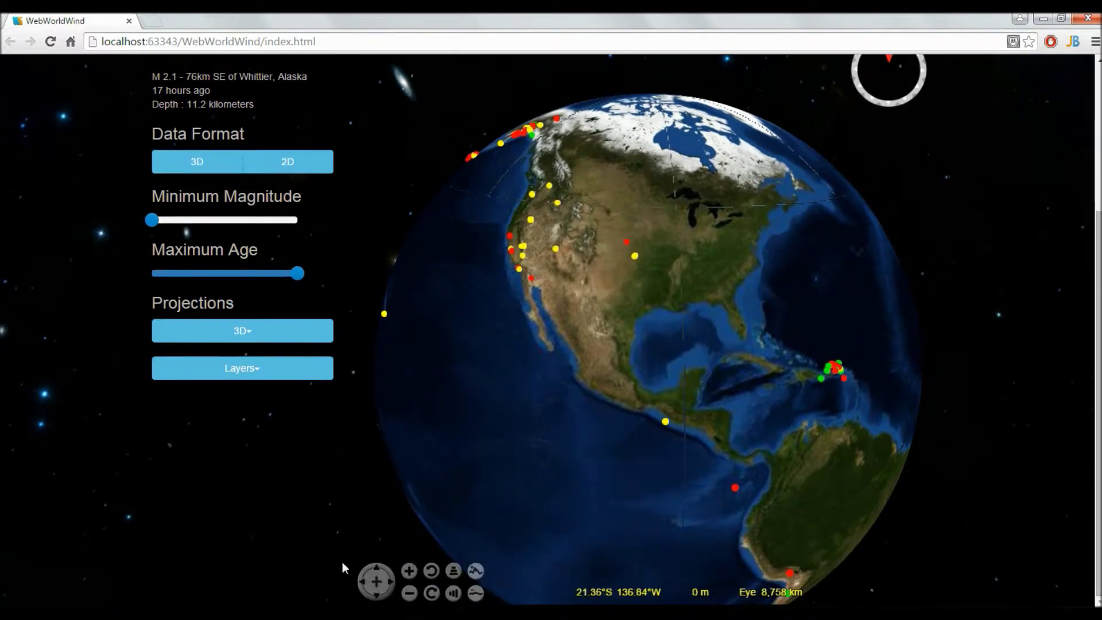
Use the navigation controls to zoom out, pan down and back, then tilt toward the horizon and back.
click(410, 593)
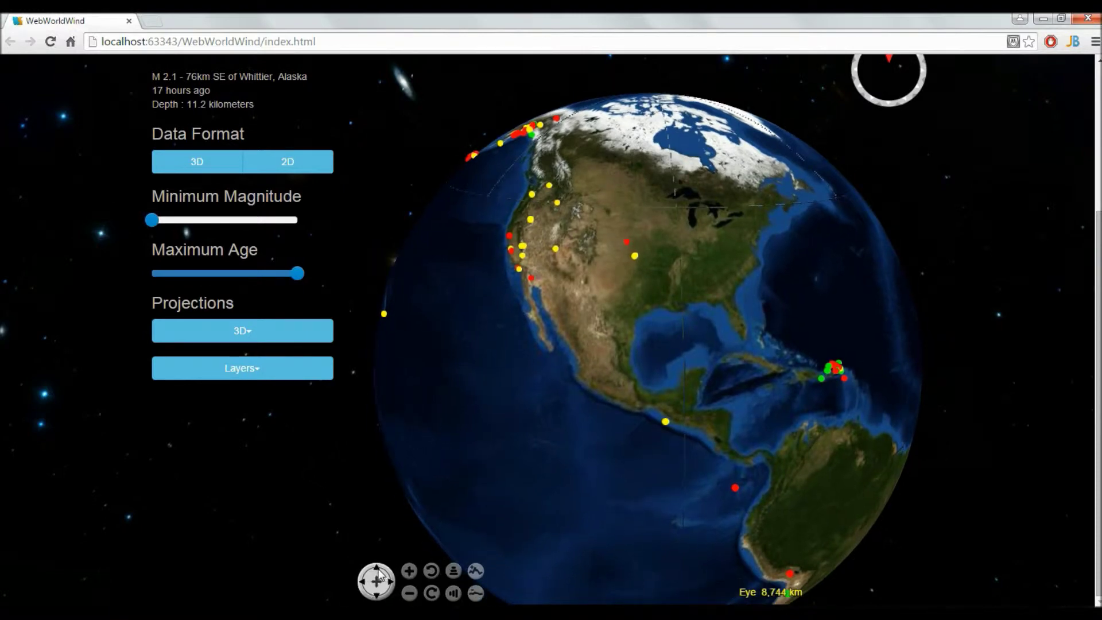
click(376, 594)
click(377, 599)
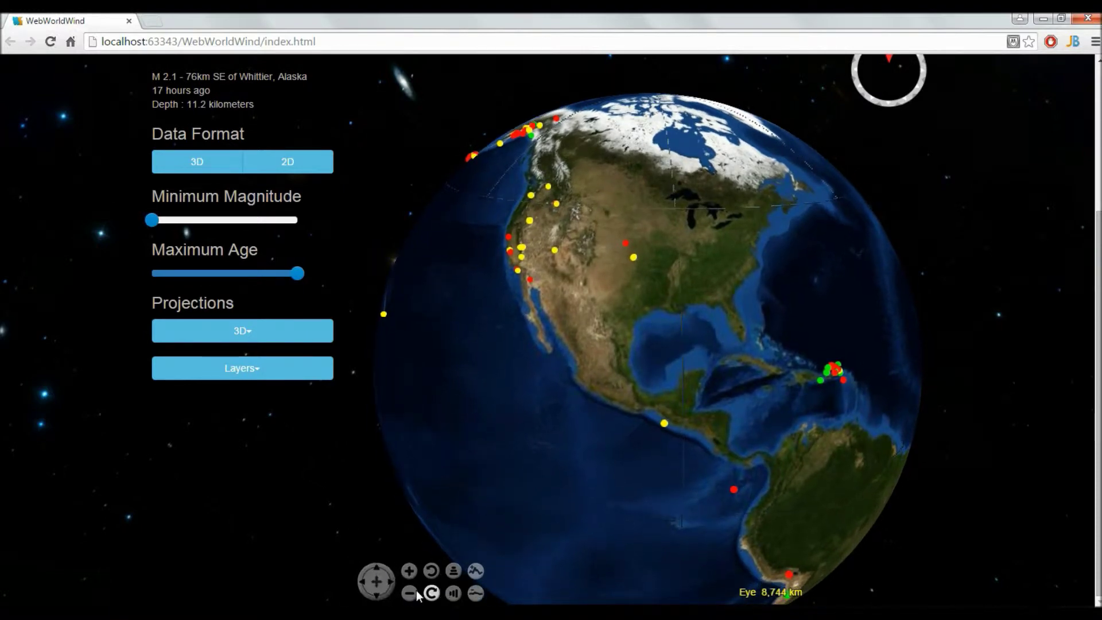
click(454, 593)
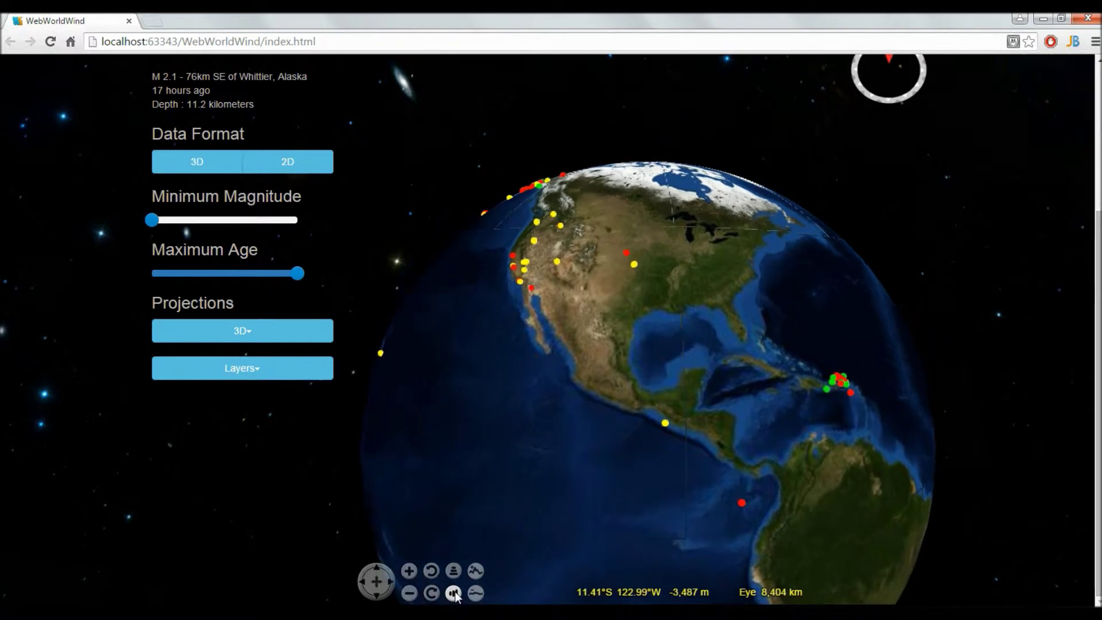
click(456, 573)
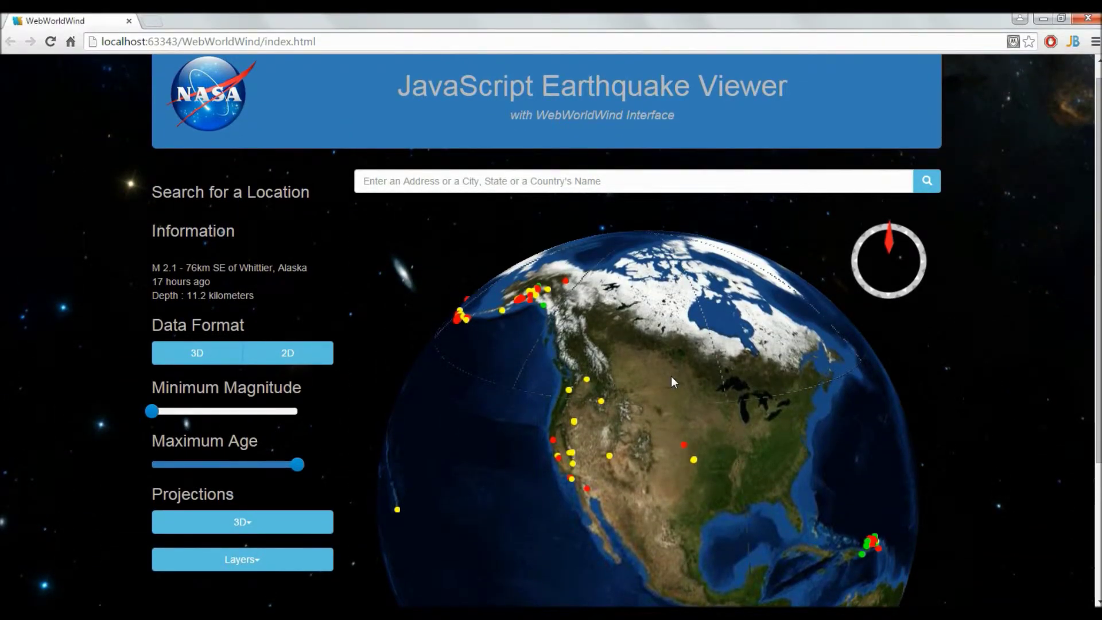
Rotate toward Alaska and the Pacific, then zoom in close on California's quakes along the coast.
drag(670, 377, 855, 370)
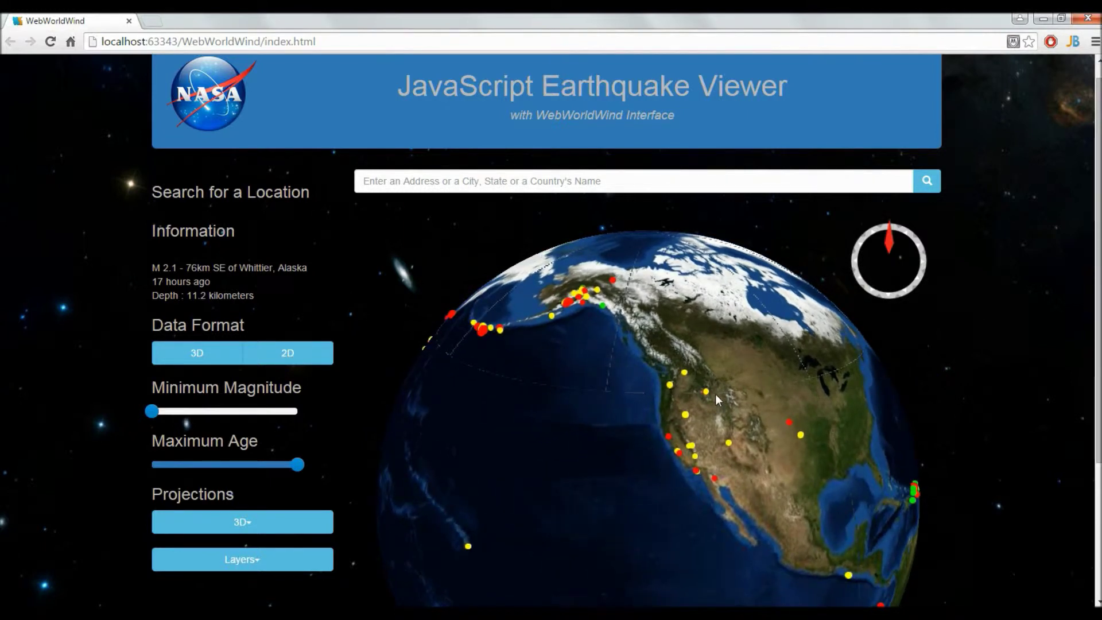
mouse_move(688, 414)
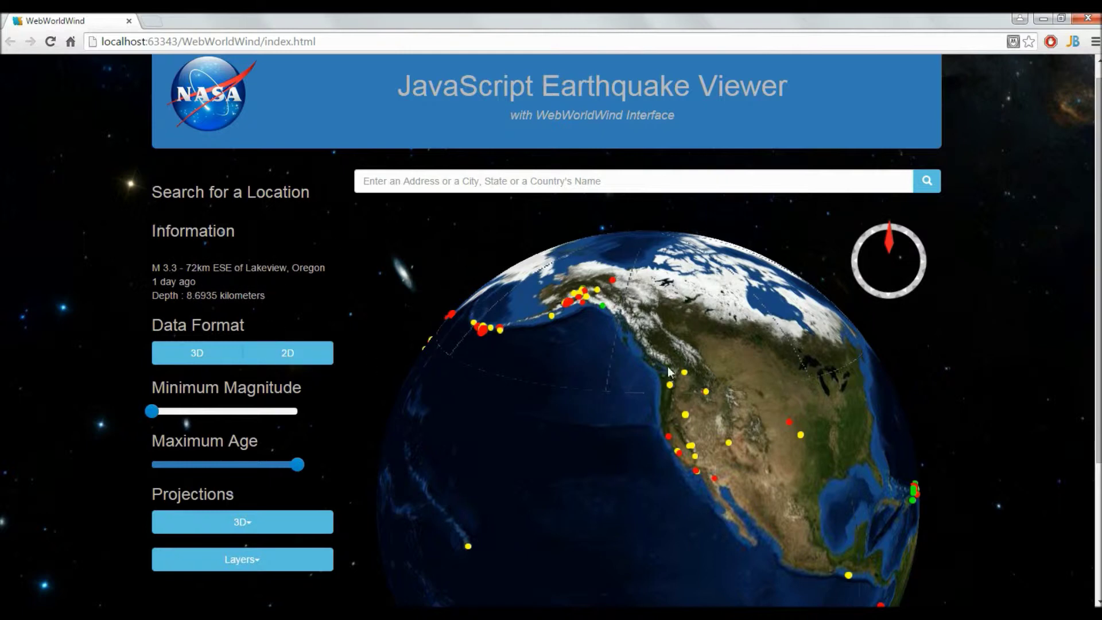
scroll(716, 418, up, 5)
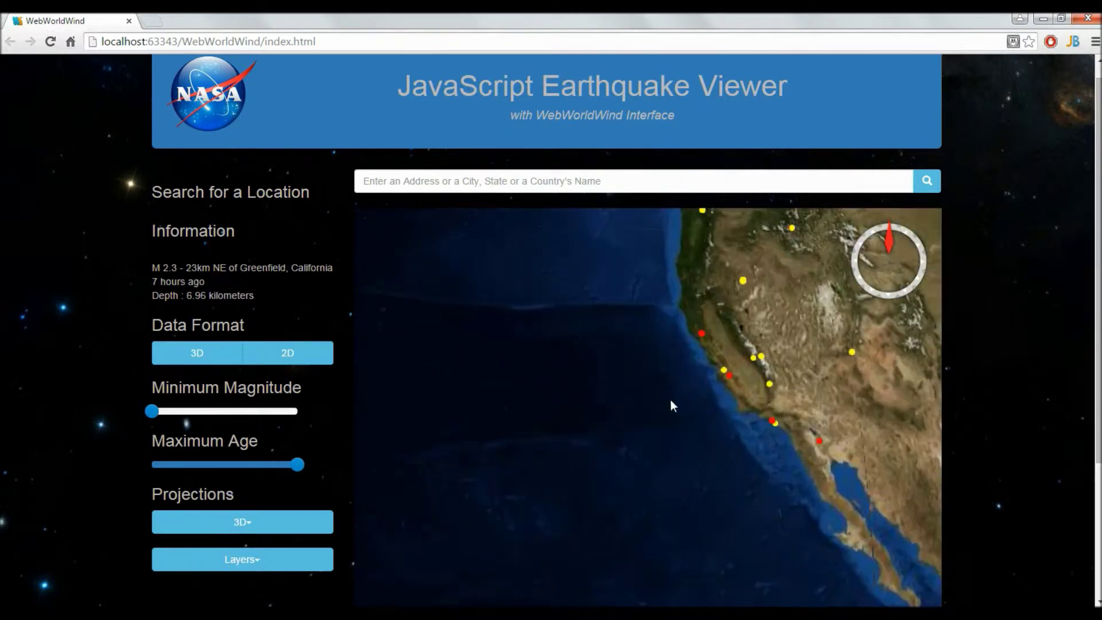
drag(645, 403, 601, 383)
Adjust the California close-up, then zoom back out and recentre on North America.
scroll(601, 383, down, 5)
scroll(615, 384, up, 5)
scroll(663, 379, up, 5)
drag(629, 392, 582, 516)
scroll(618, 387, up, 3)
scroll(623, 453, down, 5)
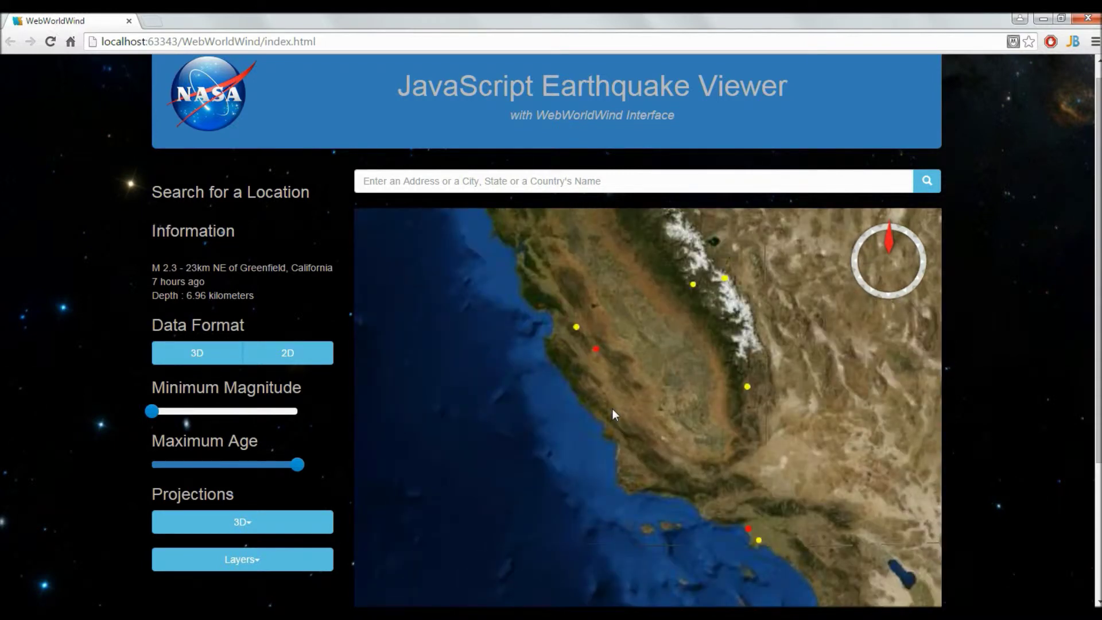
scroll(619, 330, down, 5)
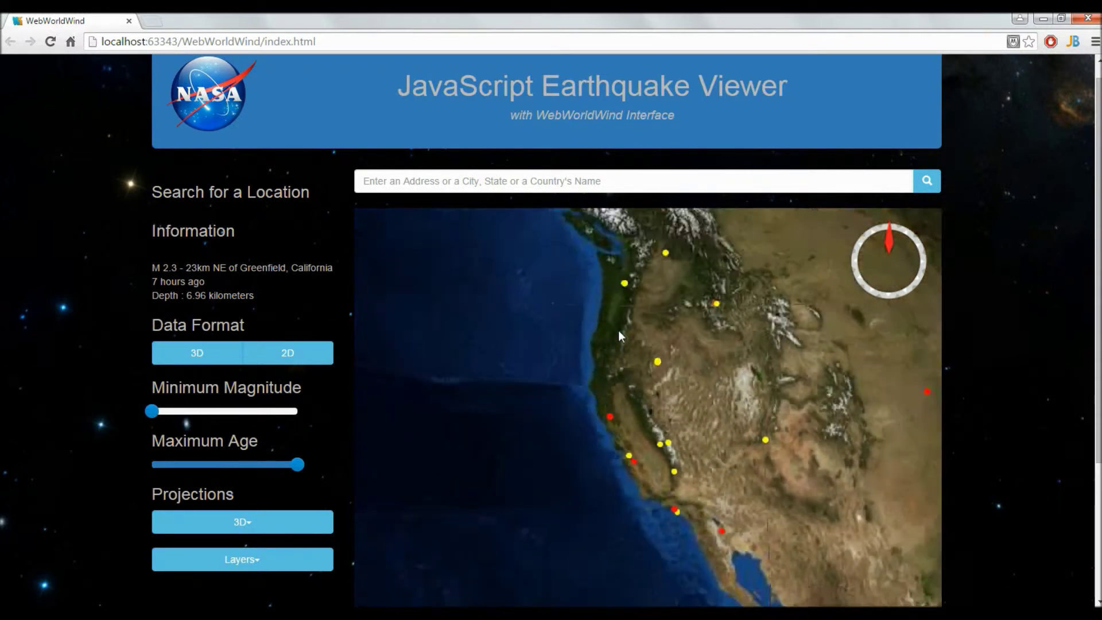
drag(618, 379, 603, 344)
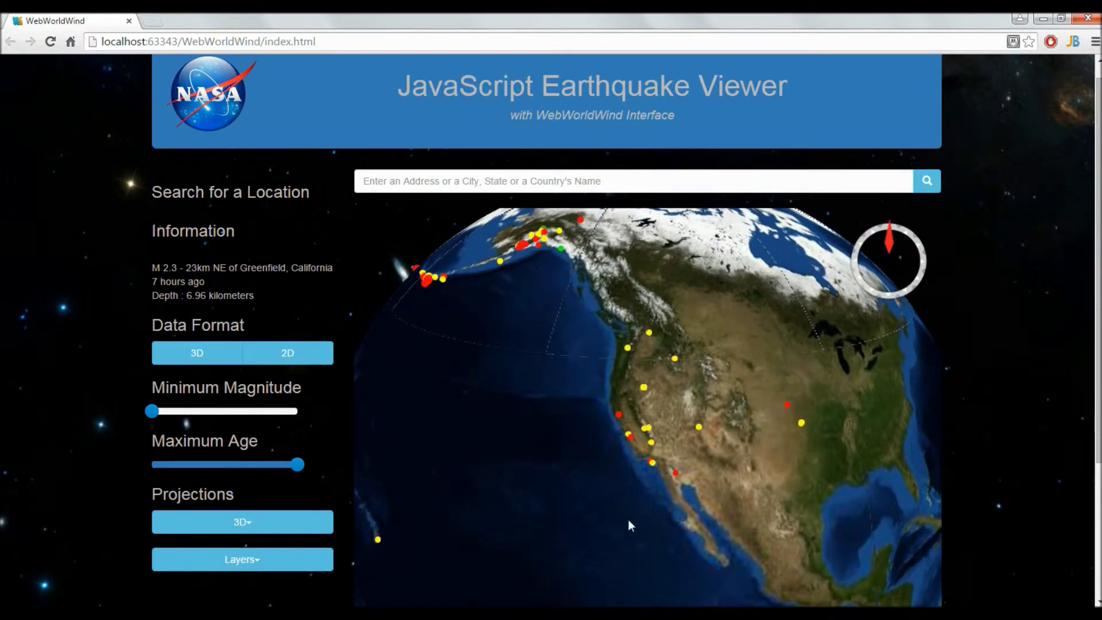
Show details of the quakes near Panguitch, Utah and Yakutat, Alaska.
mouse_move(790, 405)
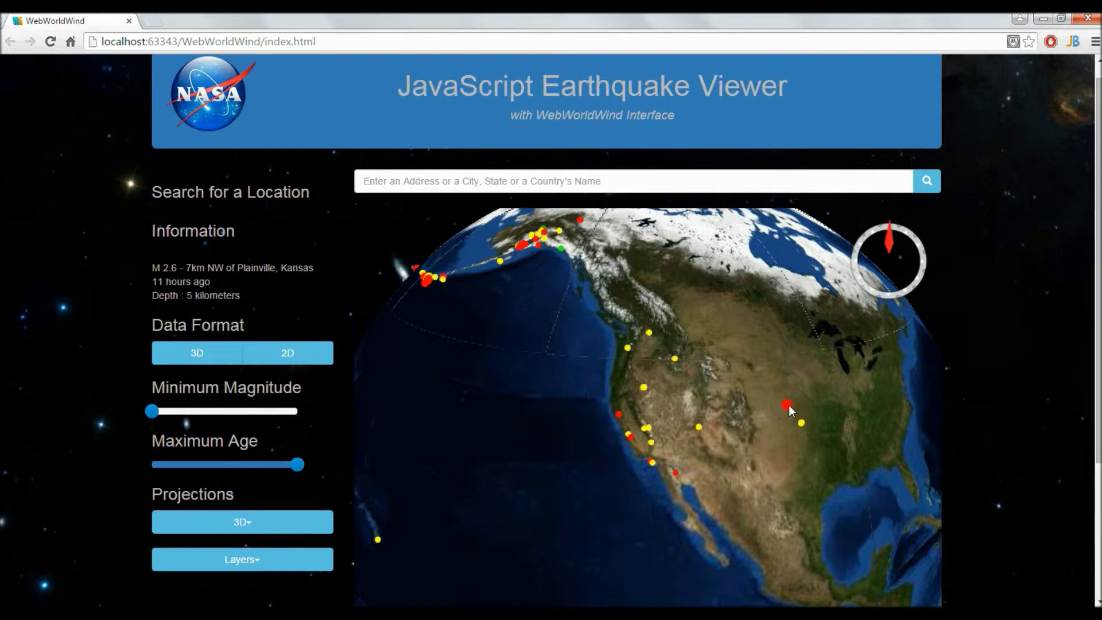
click(700, 428)
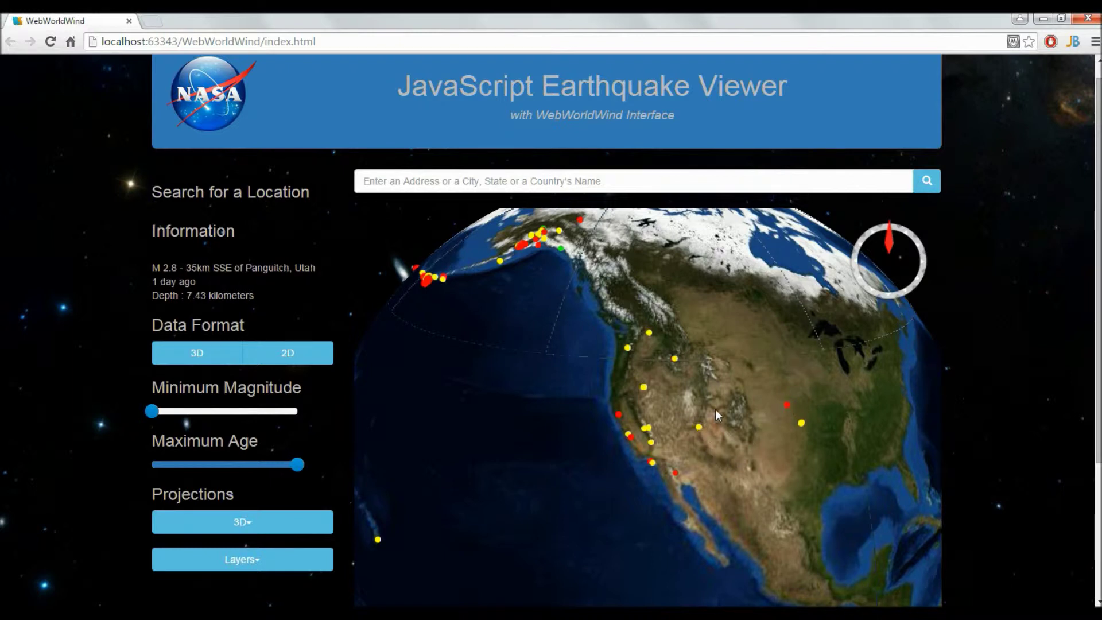
click(560, 249)
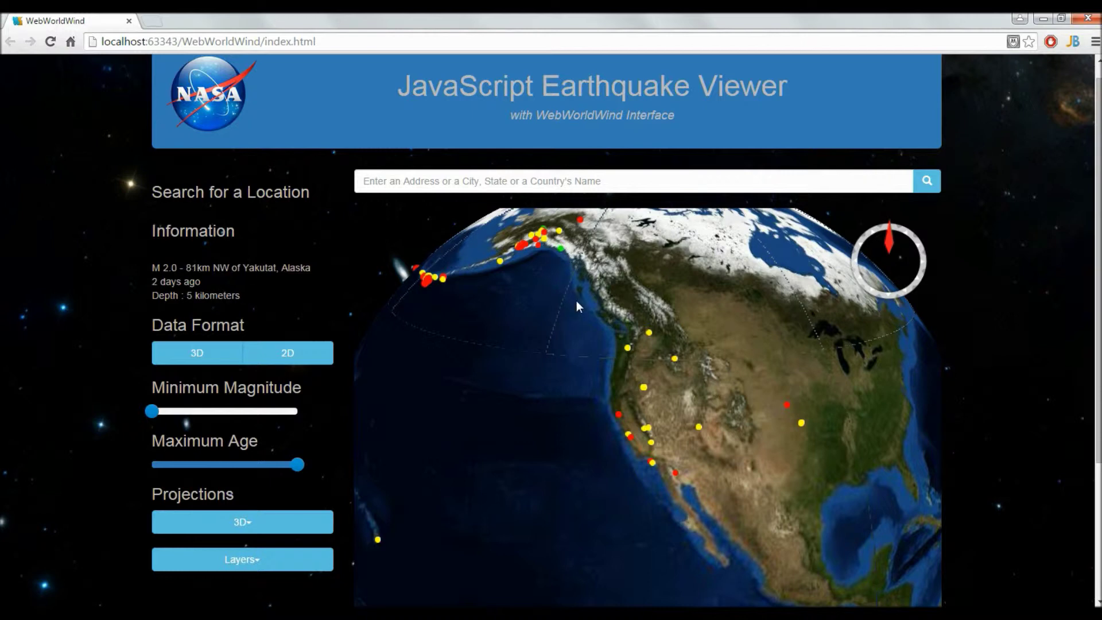
Zoom in on the Aleutians and show the M 5.4 quake near Tanaga Volcano.
drag(580, 302, 663, 429)
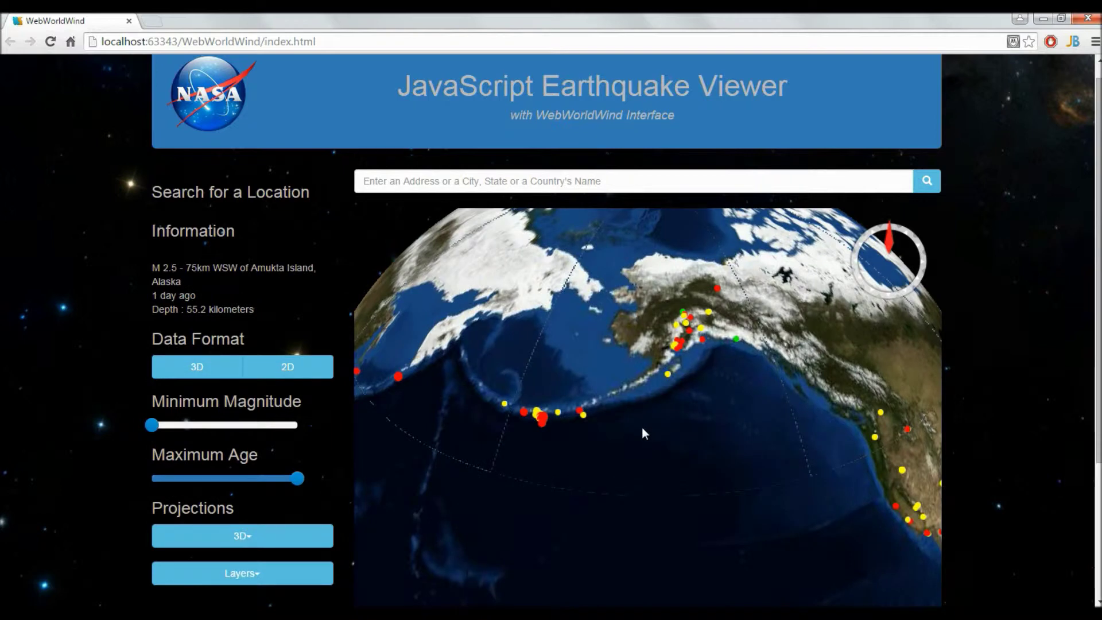
scroll(642, 427, up, 2)
drag(602, 432, 619, 433)
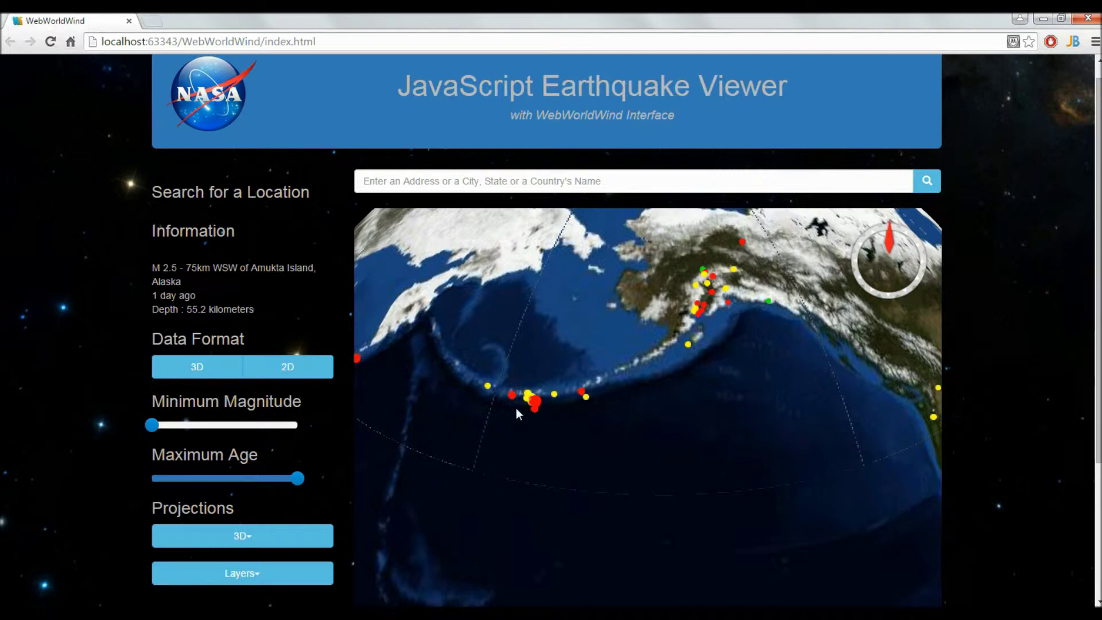
mouse_move(513, 402)
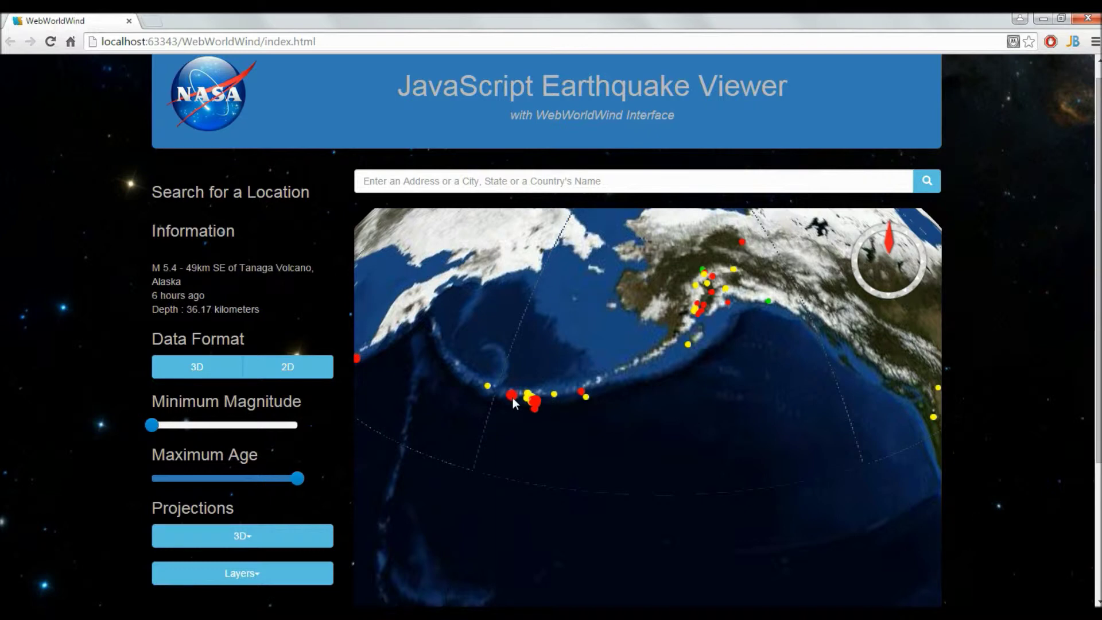
mouse_move(555, 396)
Display the earthquakes as 3D bars instead of dots.
scroll(704, 414, down, 5)
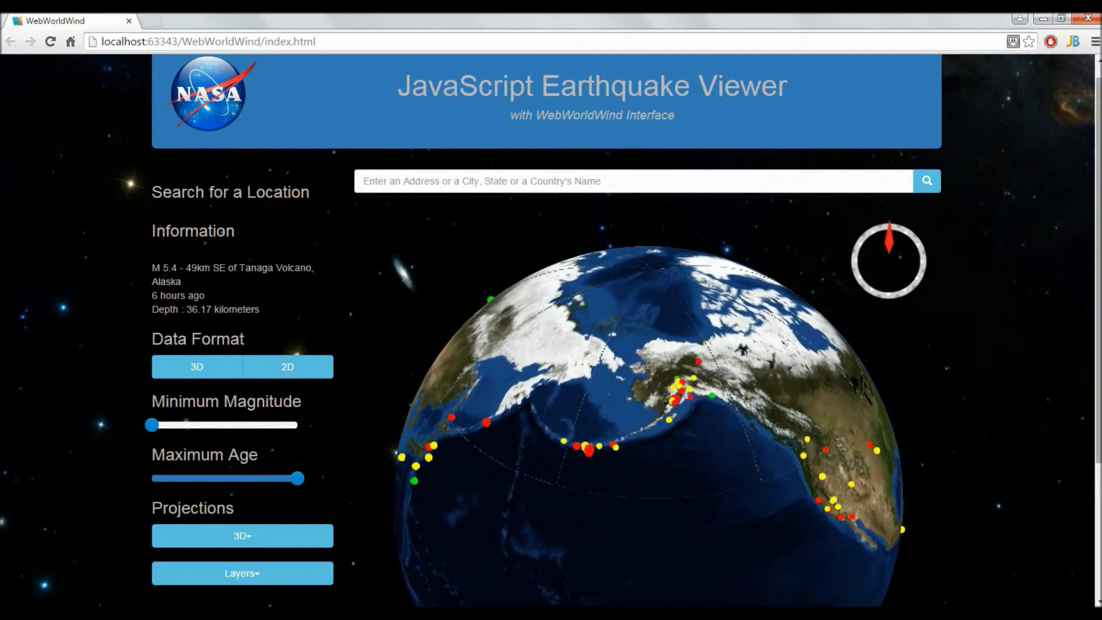
scroll(262, 331, down, 1)
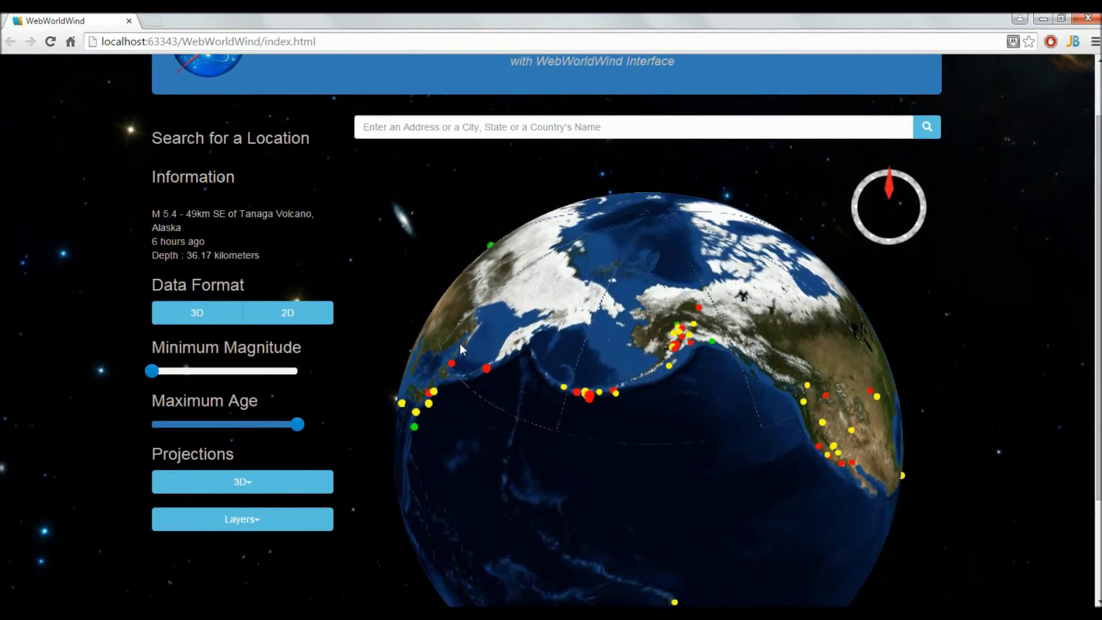
click(210, 319)
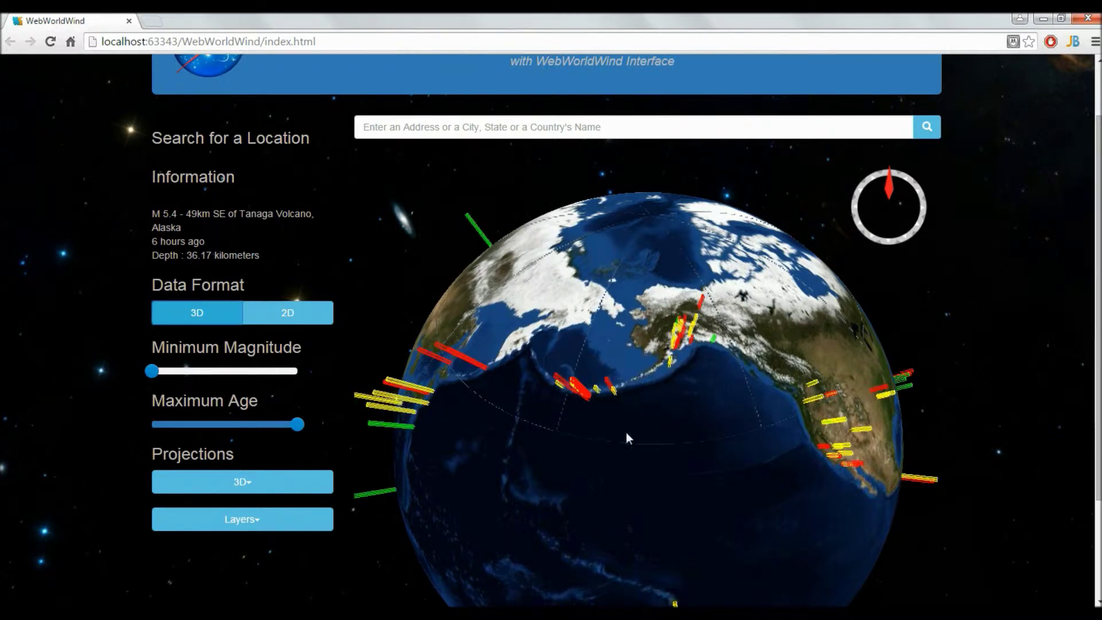
Tilt the globe toward the horizon and zoom in to frame the Alaskan and west-coast bars.
drag(761, 402, 656, 235)
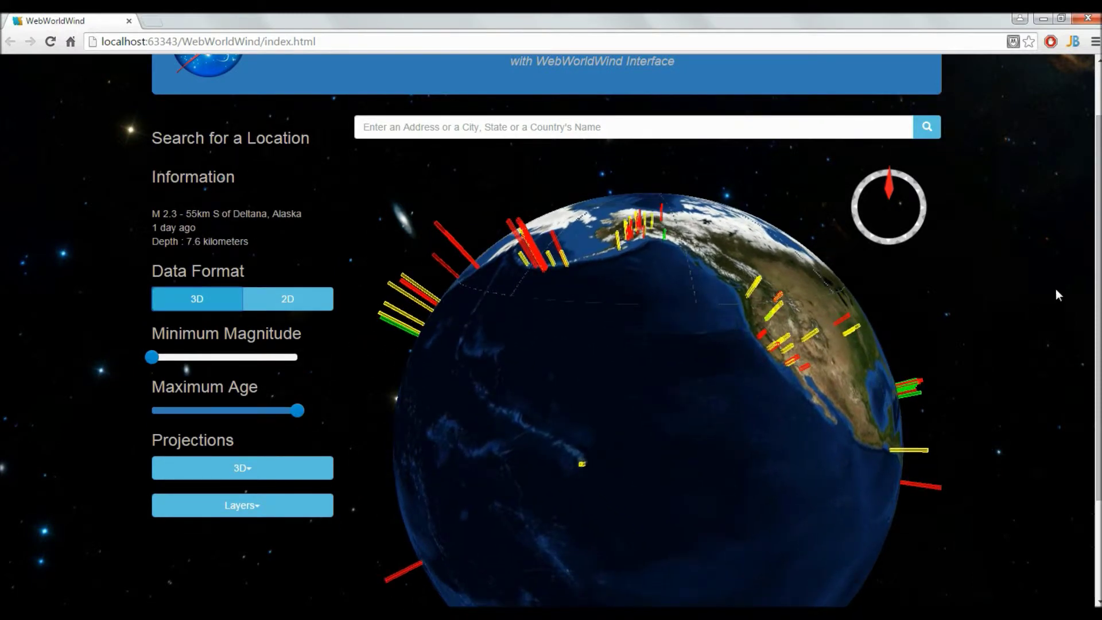
scroll(1057, 294, down, 1)
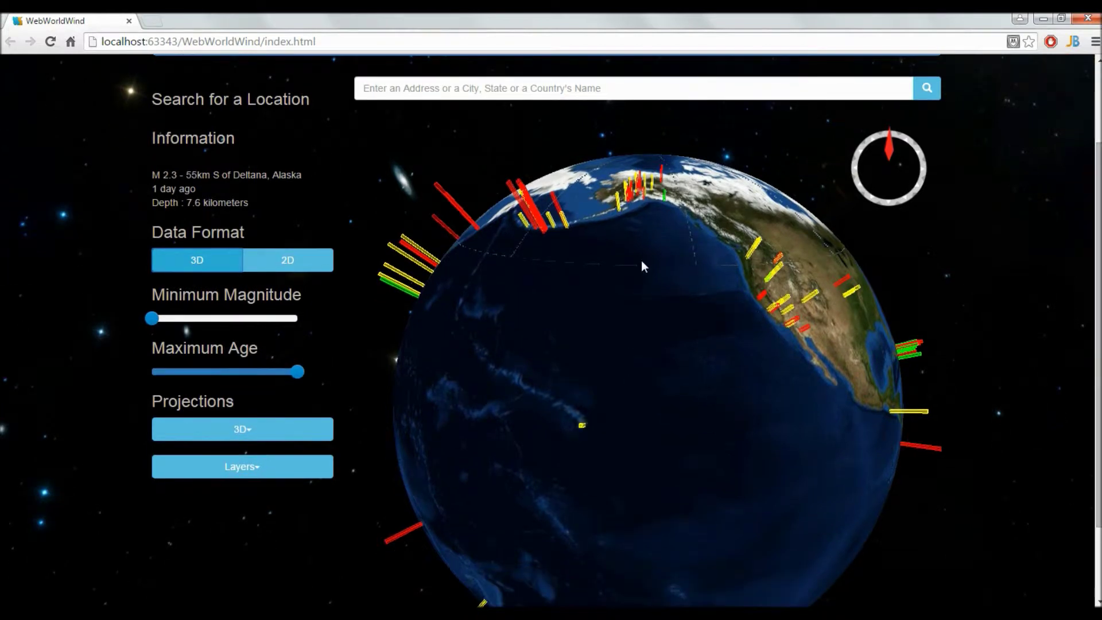
scroll(1098, 345, down, 3)
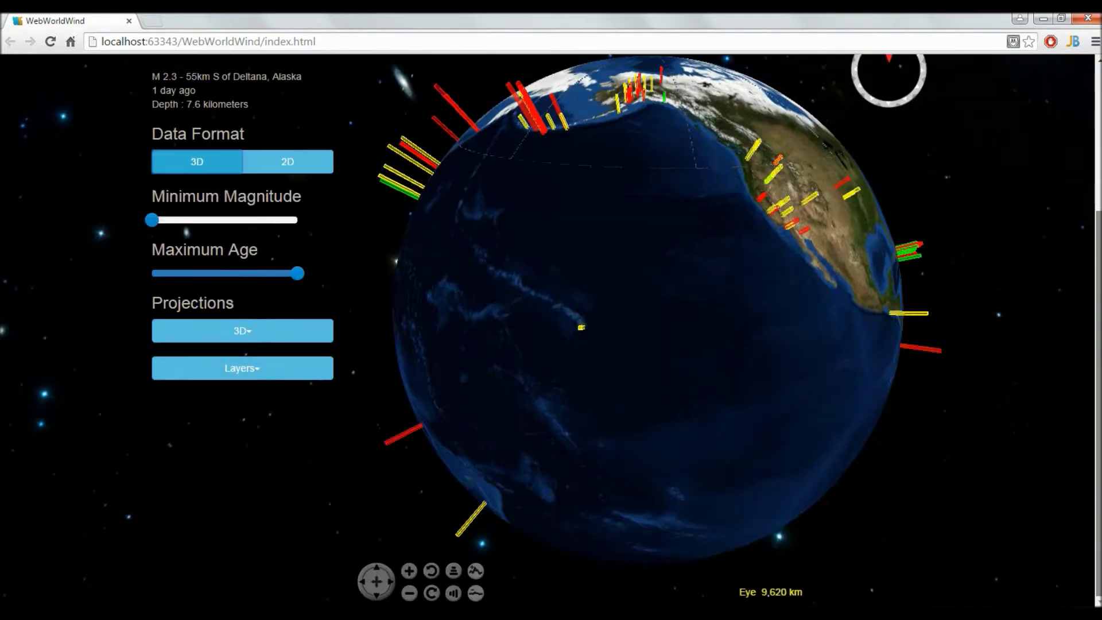
click(454, 595)
drag(454, 596, 454, 596)
drag(605, 310, 547, 375)
scroll(654, 248, up, 3)
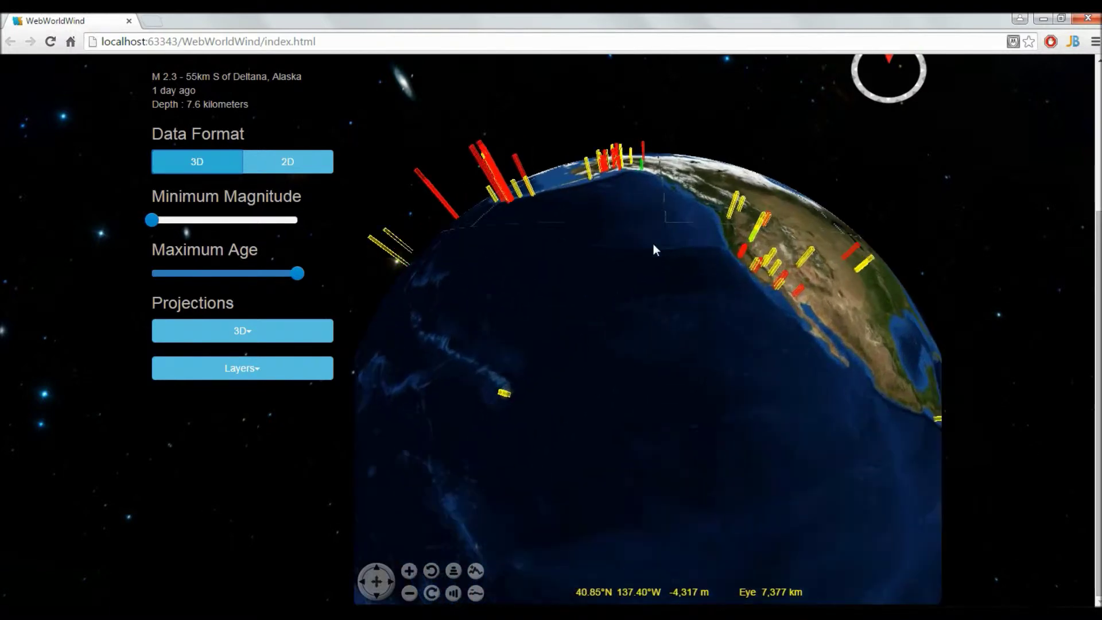
scroll(654, 243, up, 2)
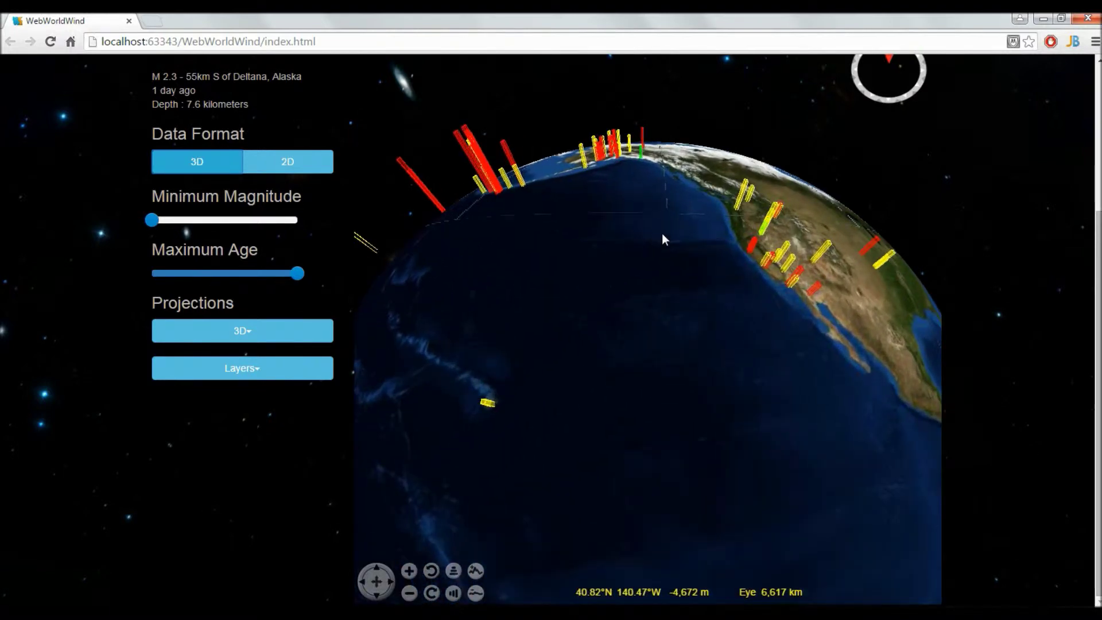
drag(697, 243, 711, 259)
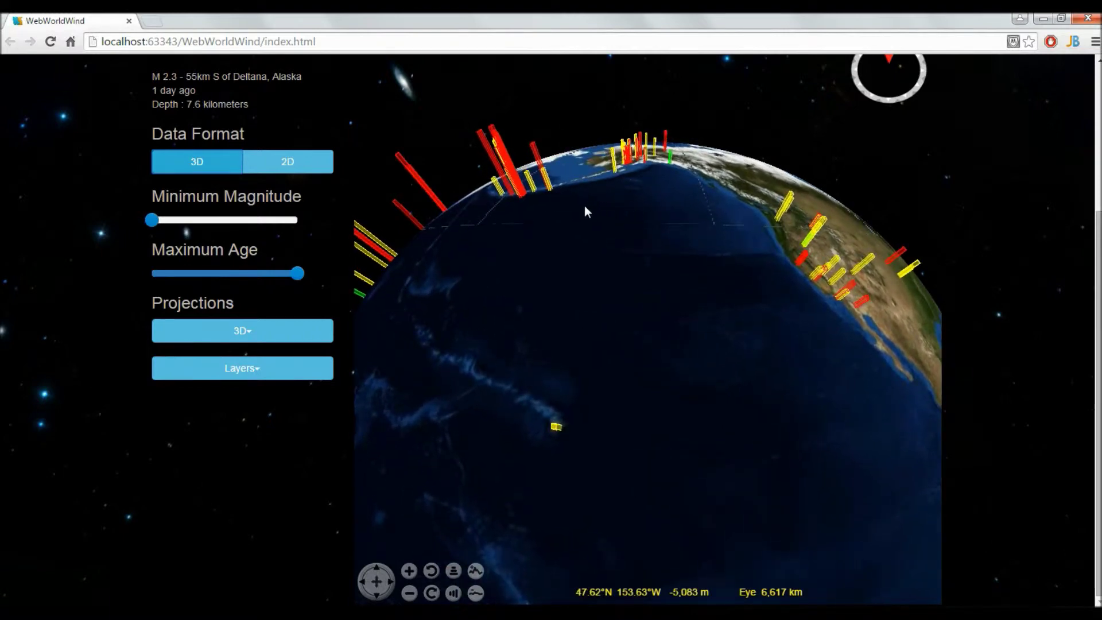
Show details of the M 2.6 quake 87km SSE of Nikolski, Alaska.
click(541, 186)
click(550, 188)
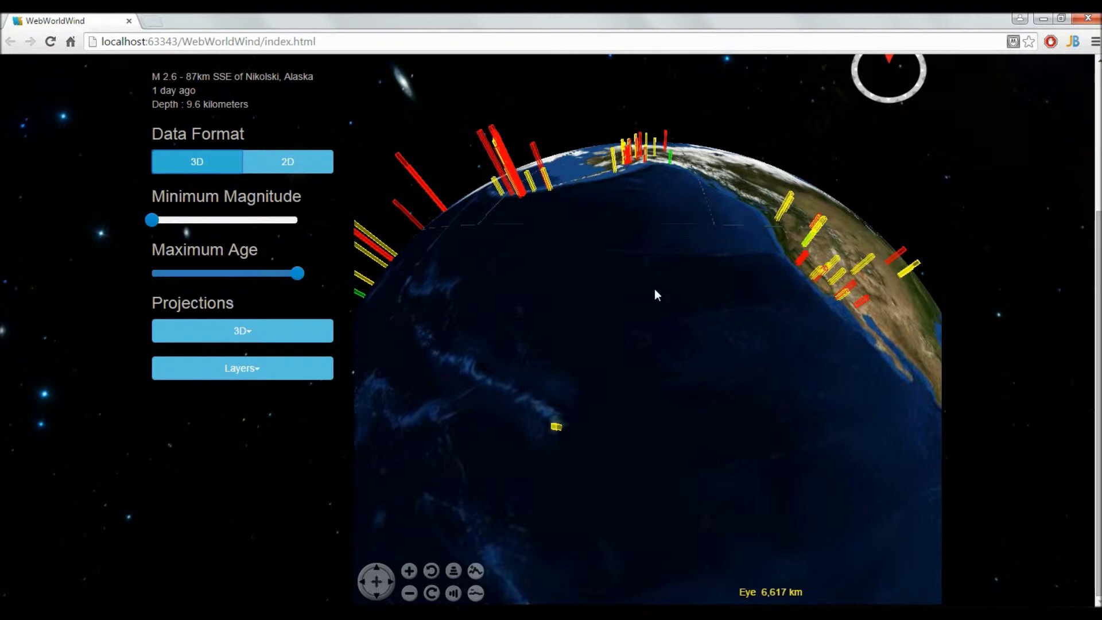
scroll(715, 264, down, 5)
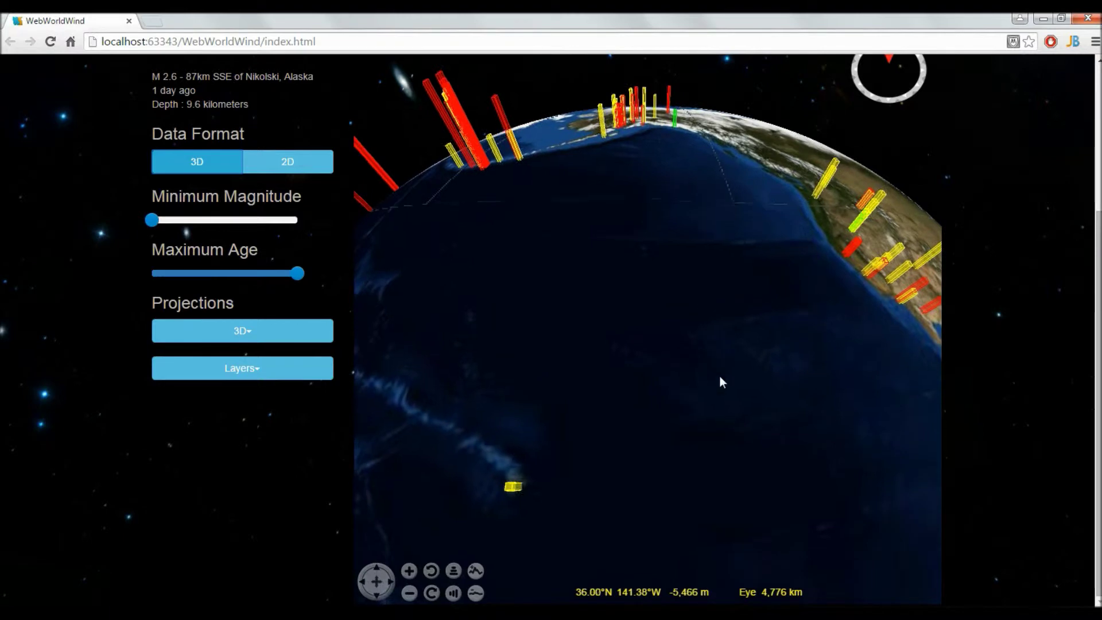
scroll(629, 195, down, 3)
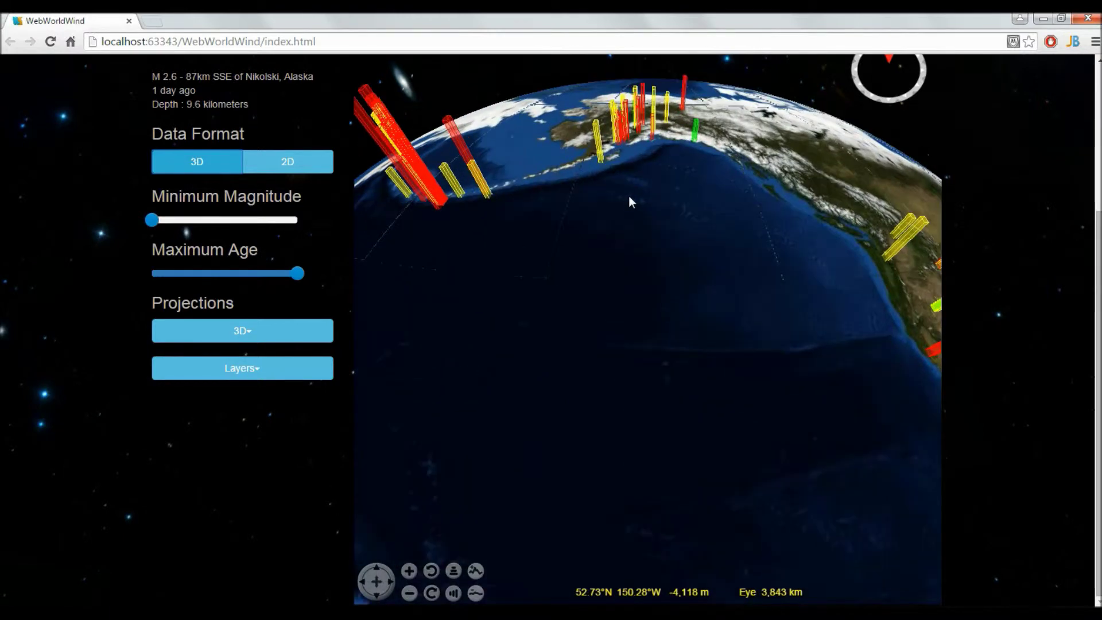
Tilt and rotate along the North American coast, then tilt back and return to the whole globe.
click(452, 594)
drag(571, 381, 778, 319)
drag(838, 336, 362, 249)
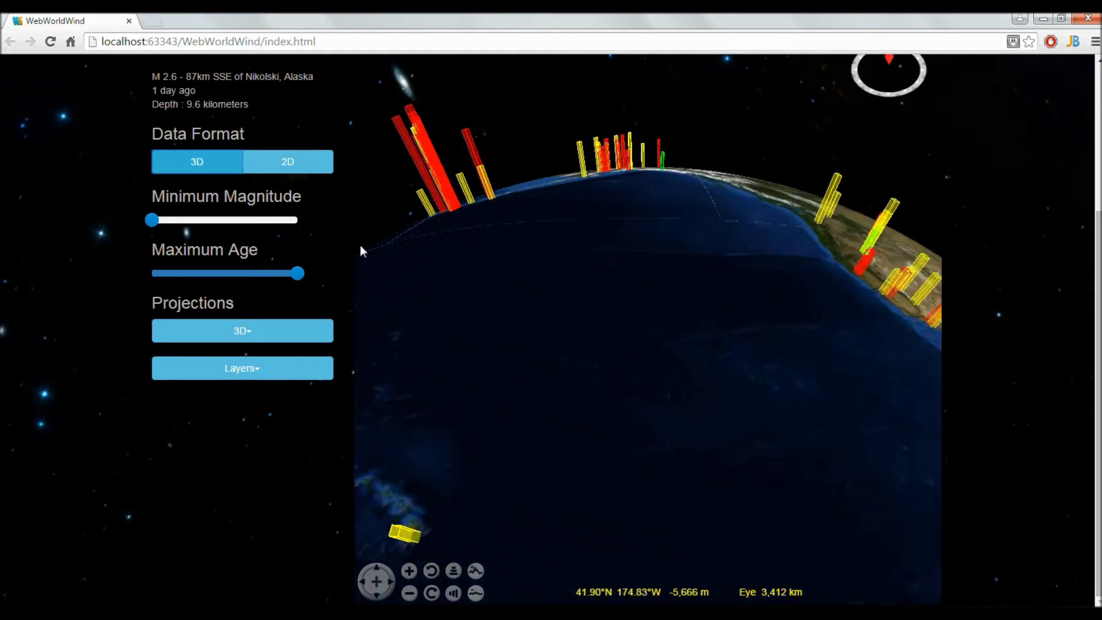
drag(450, 570, 547, 417)
scroll(546, 411, down, 6)
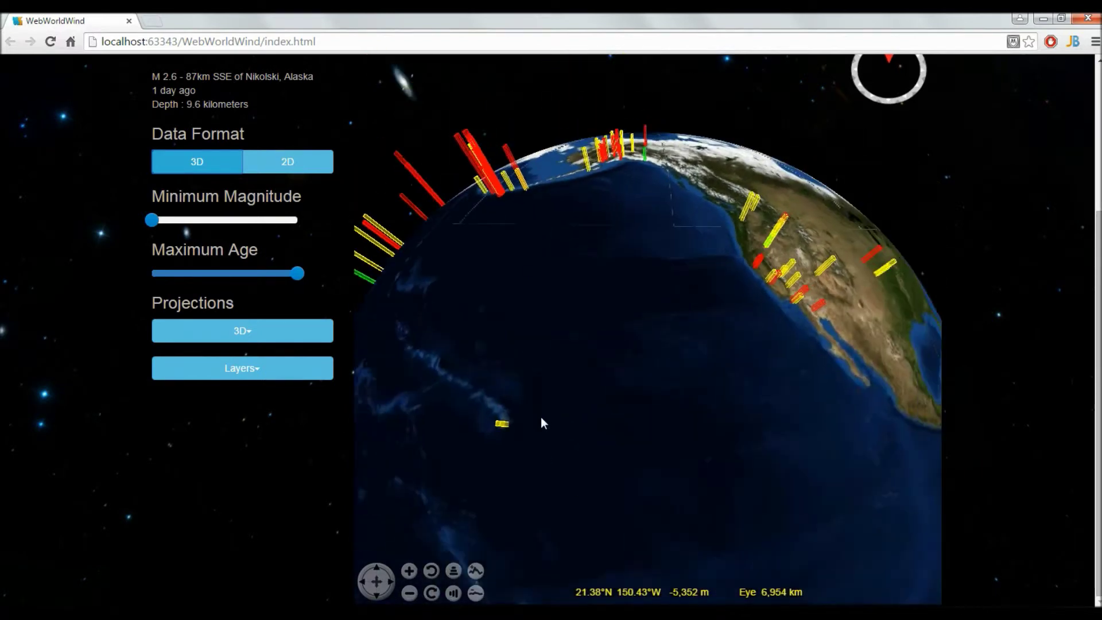
scroll(1087, 289, up, 3)
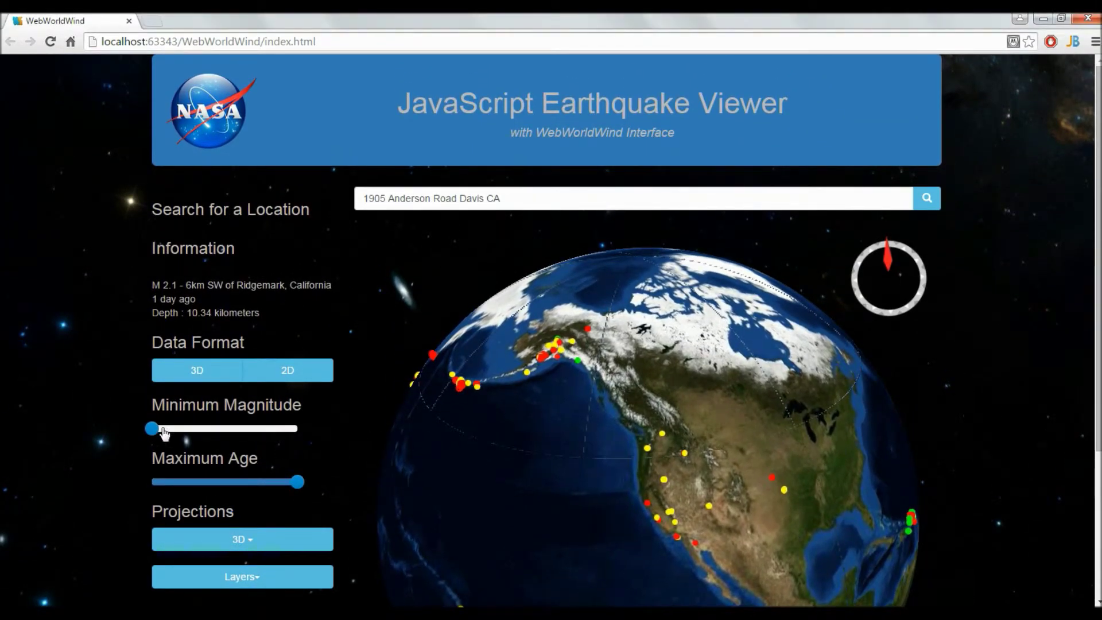
Move the Minimum Magnitude slider one step right so it reads 3.
mouse_move(152, 432)
click(183, 437)
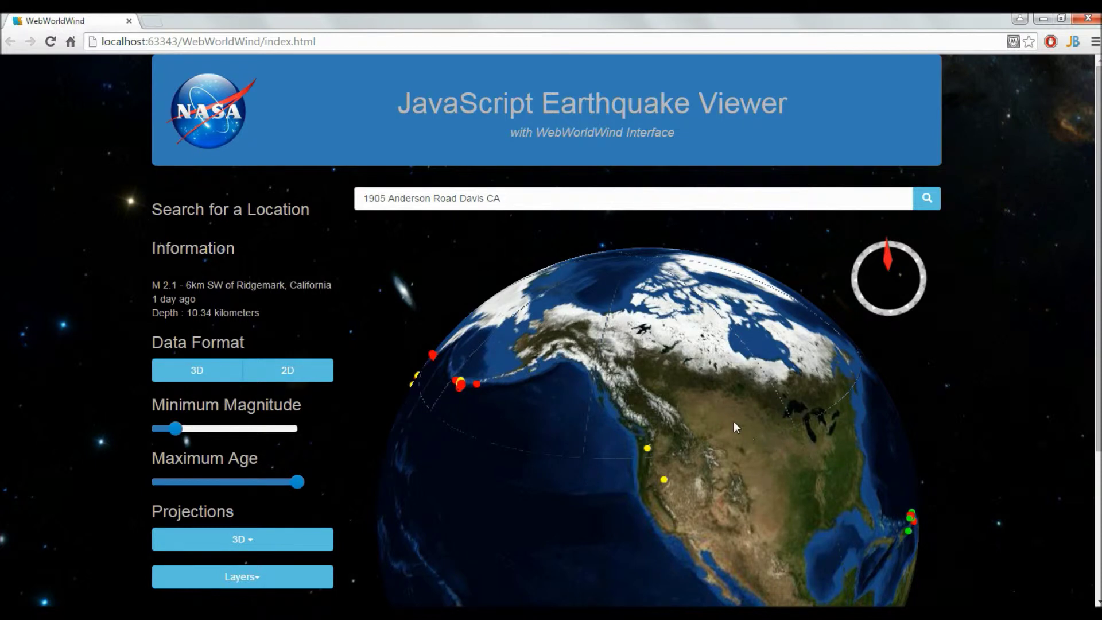
scroll(735, 426, down, 2)
scroll(733, 422, up, 2)
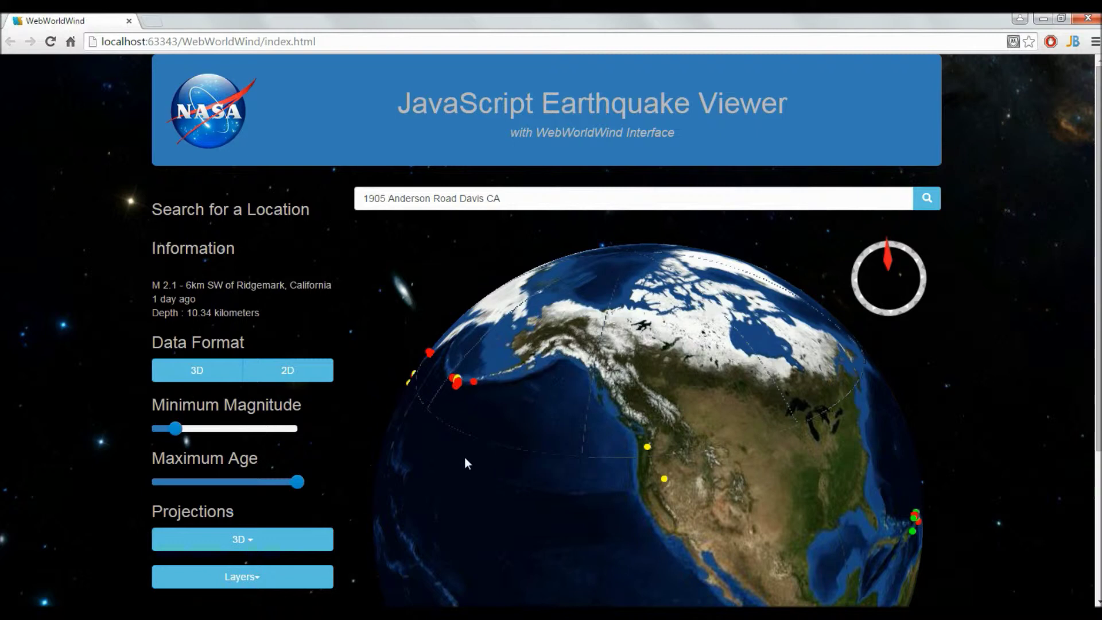
Drag the Maximum Age slider down to 24 hours.
drag(309, 482, 193, 486)
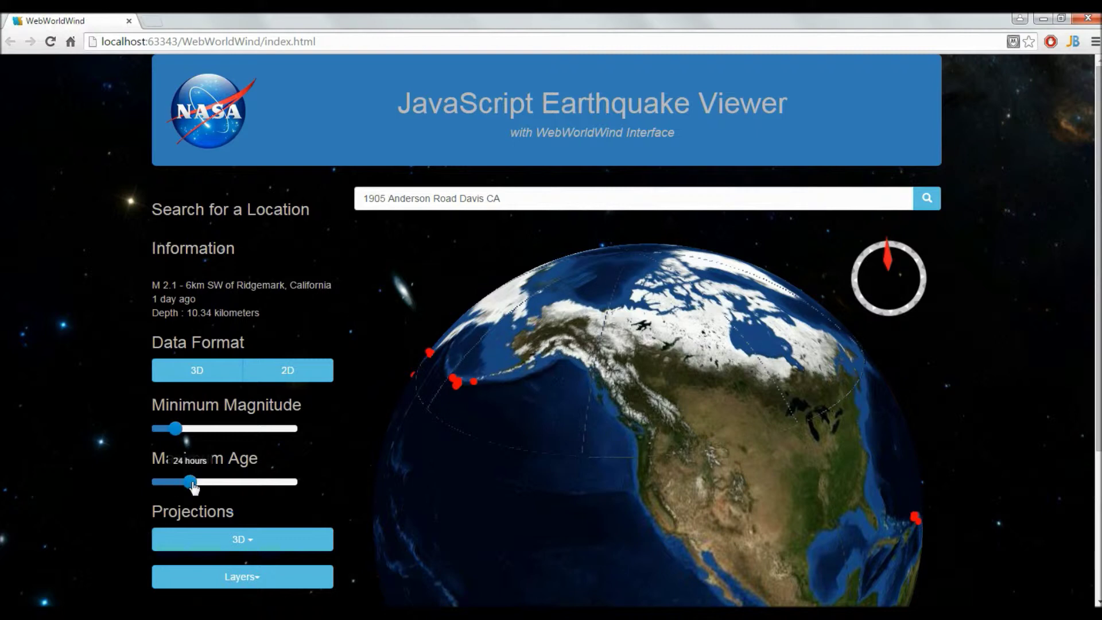
scroll(694, 449, up, 2)
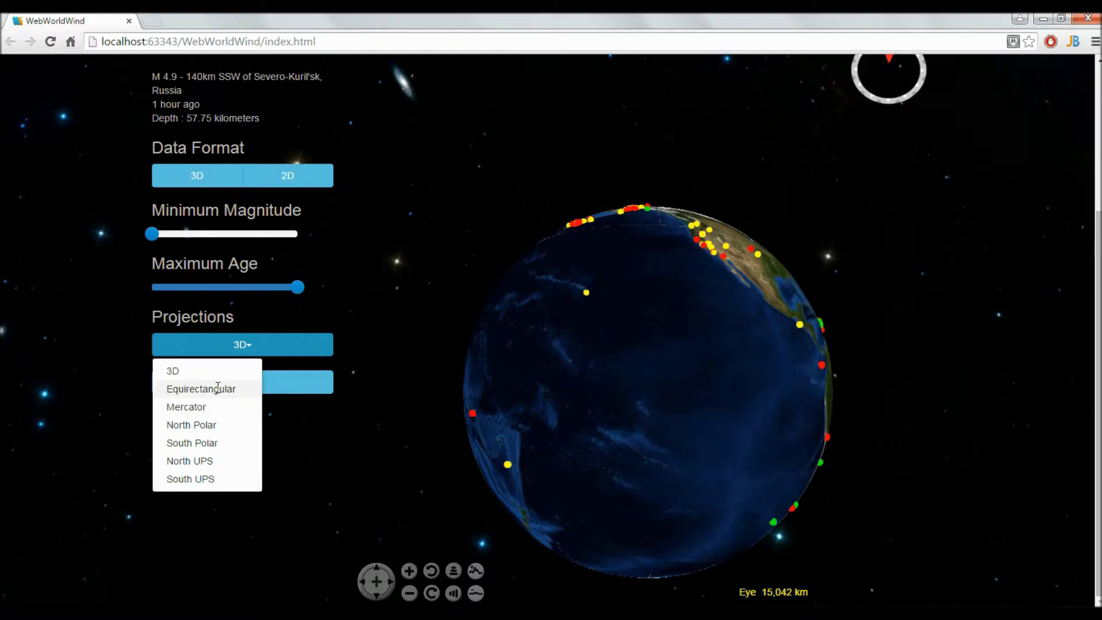
Switch the map to the Equirectangular projection.
click(221, 388)
scroll(616, 294, down, 2)
scroll(616, 294, down, 3)
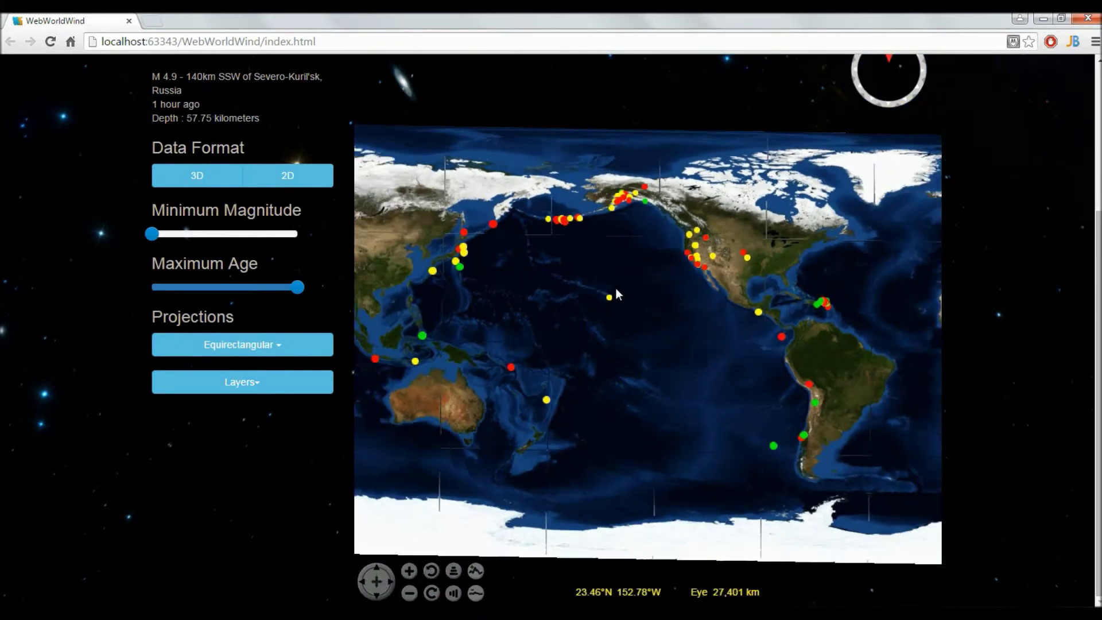
scroll(618, 295, down, 1)
scroll(617, 292, up, 2)
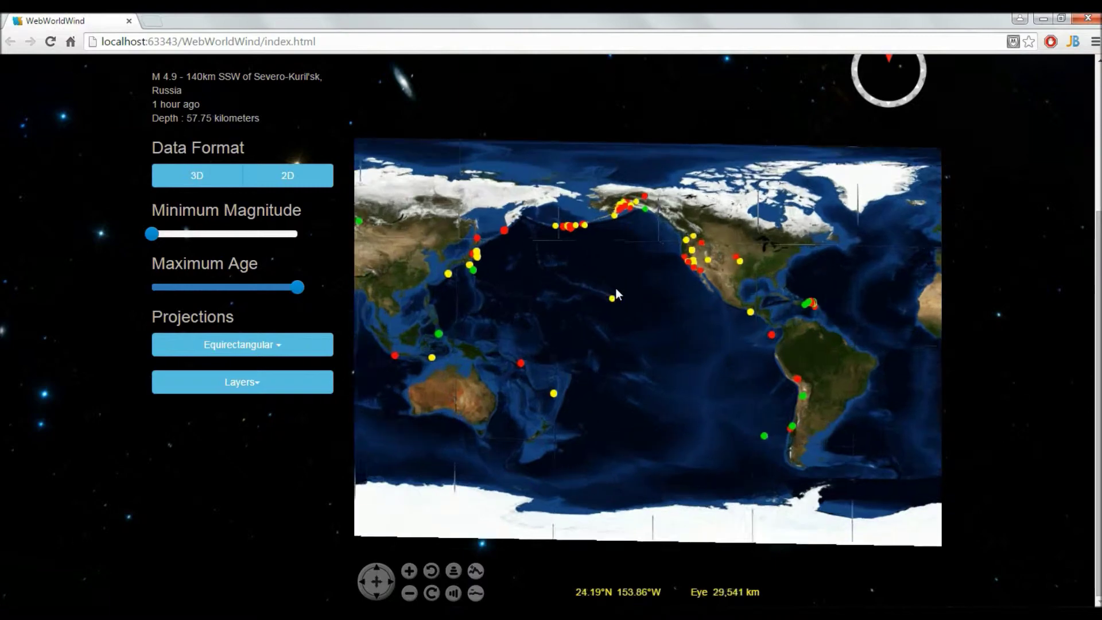
Switch the map to the Mercator projection.
click(272, 355)
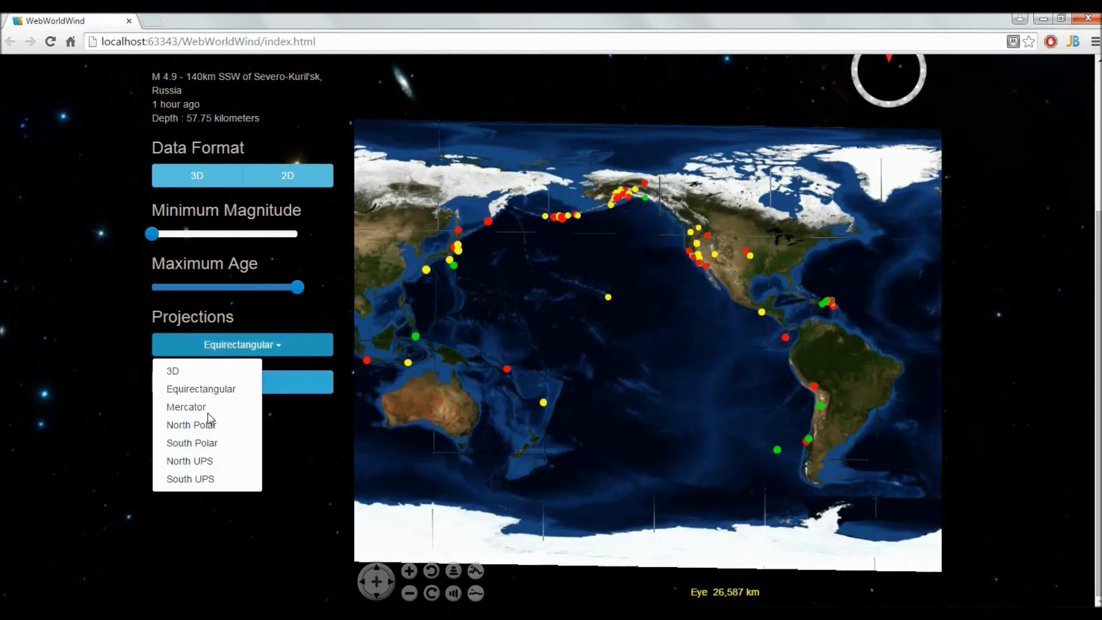
click(201, 409)
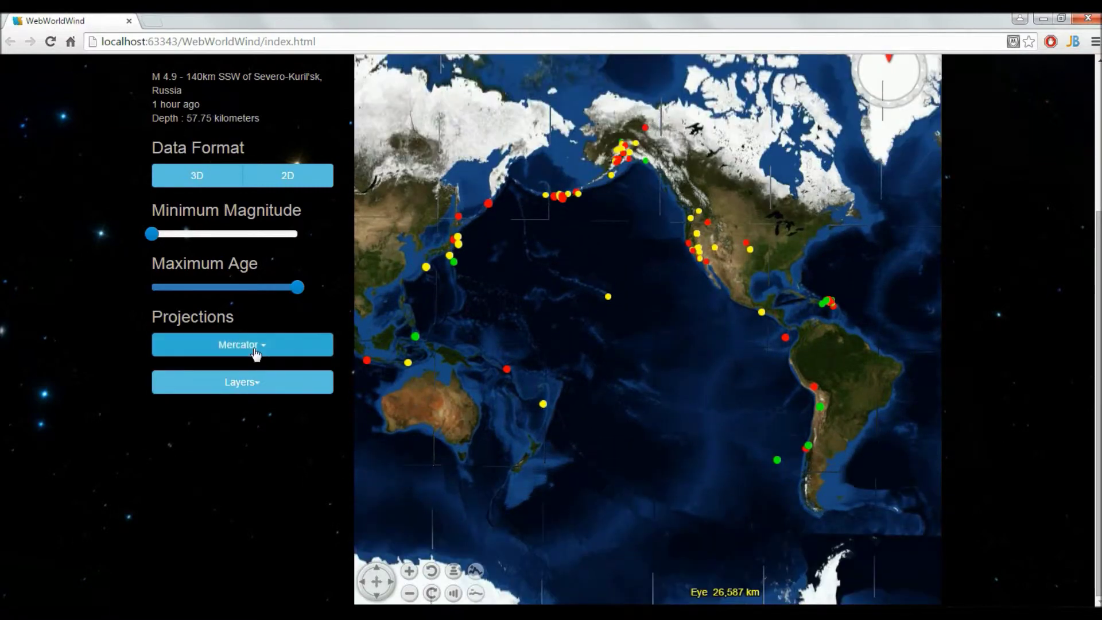
scroll(1097, 240, up, 4)
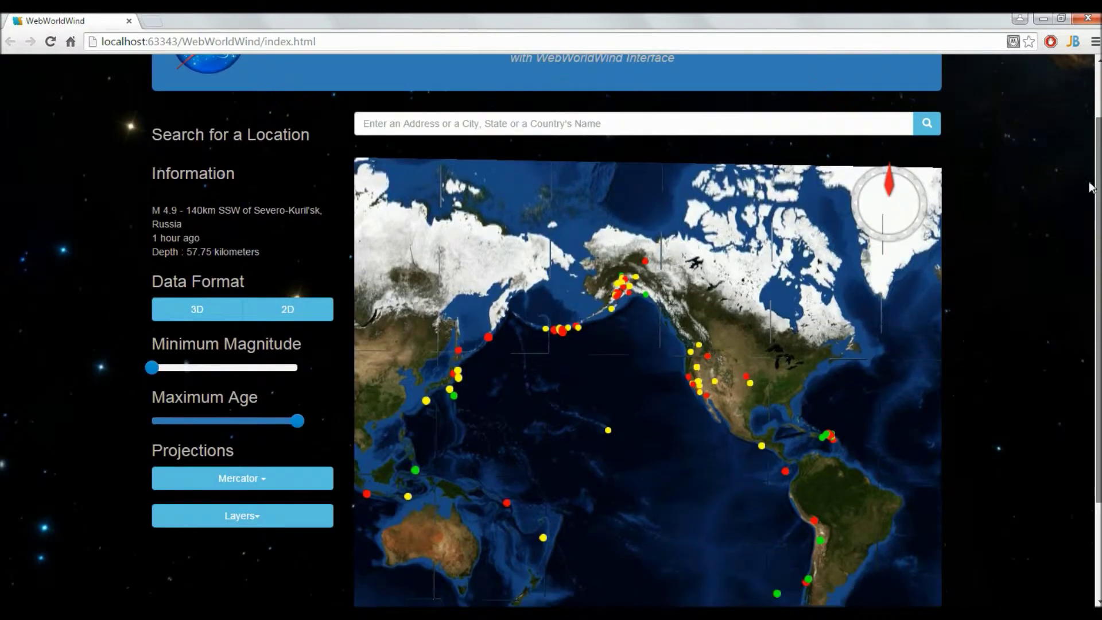
scroll(1096, 240, down, 3)
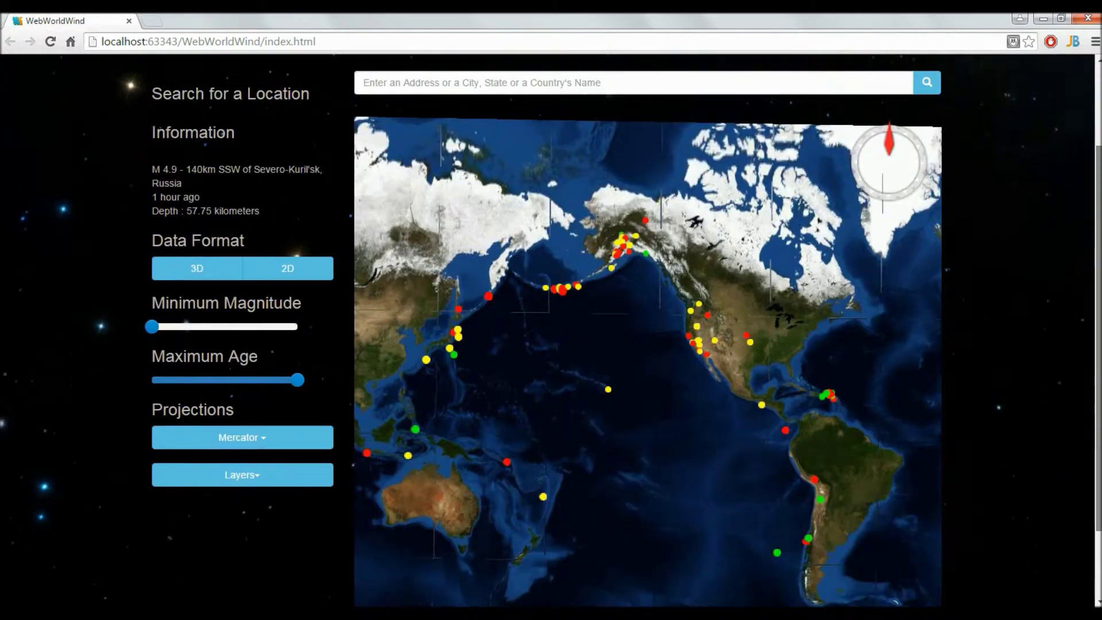
scroll(1085, 299, up, 2)
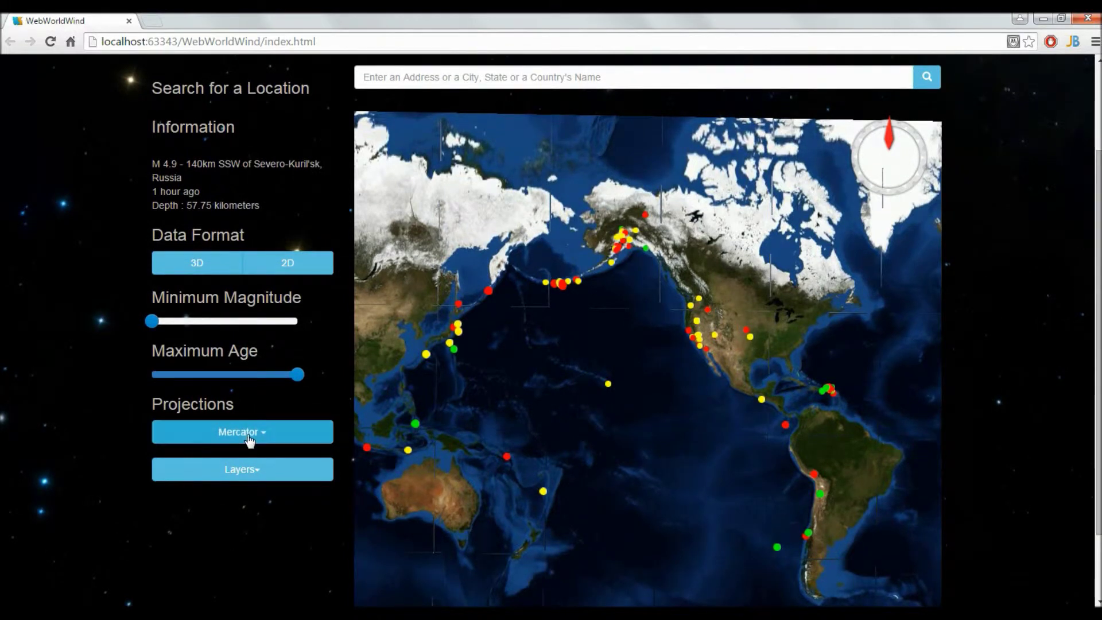
Switch to the North Polar projection and move the polar map into view.
click(248, 436)
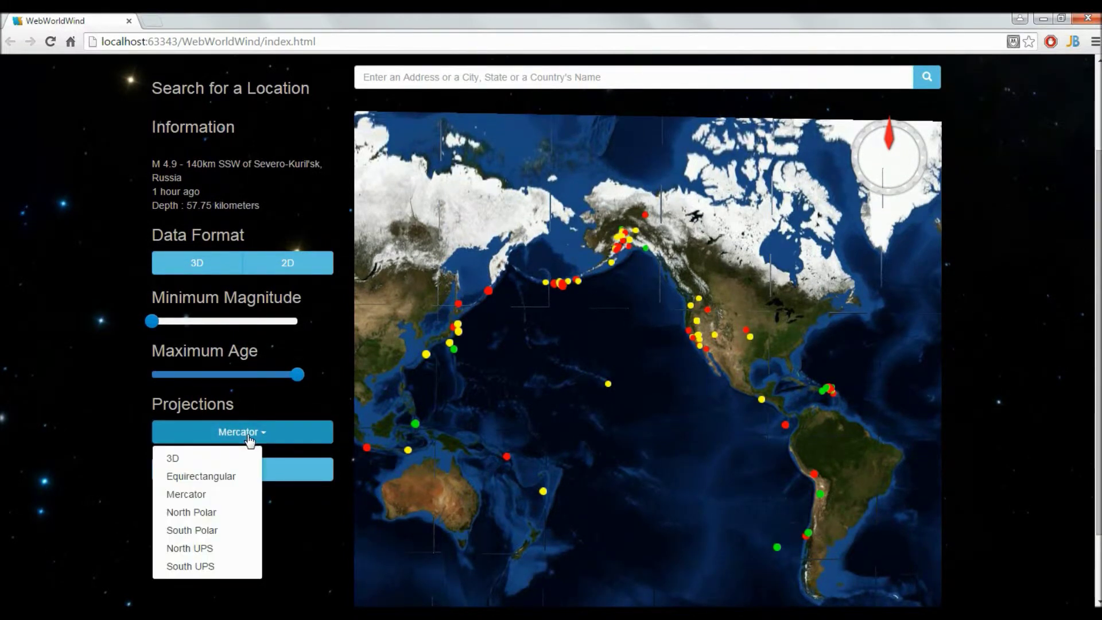
click(205, 512)
scroll(617, 319, down, 3)
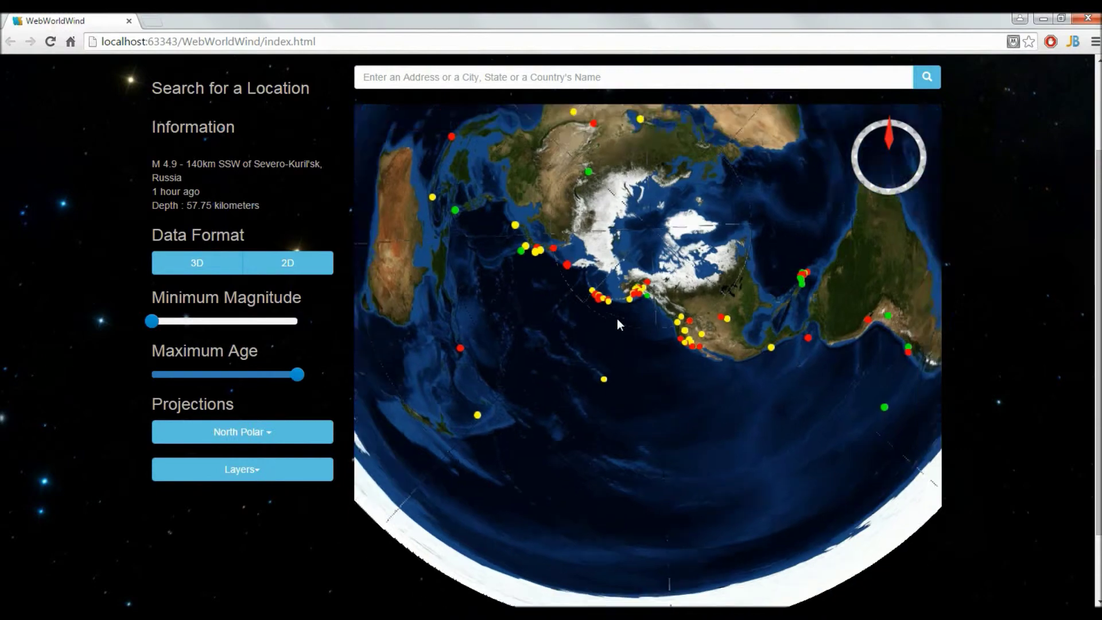
scroll(1098, 313, up, 1)
scroll(1098, 313, up, 2)
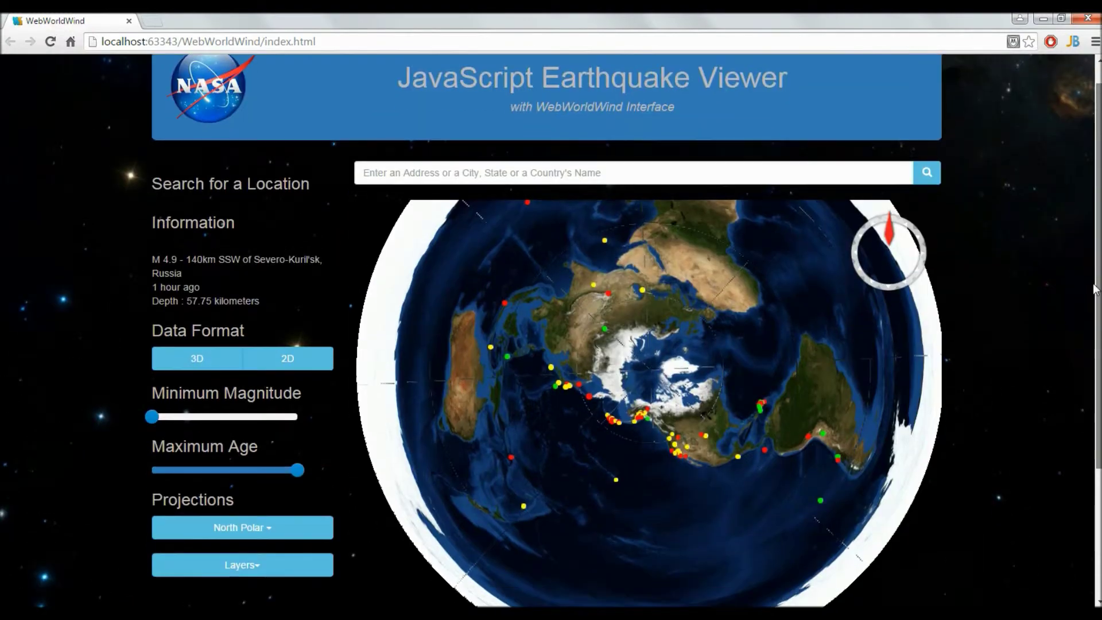
drag(809, 394, 785, 519)
Switch to the South Polar projection centred on Antarctica.
scroll(172, 390, down, 3)
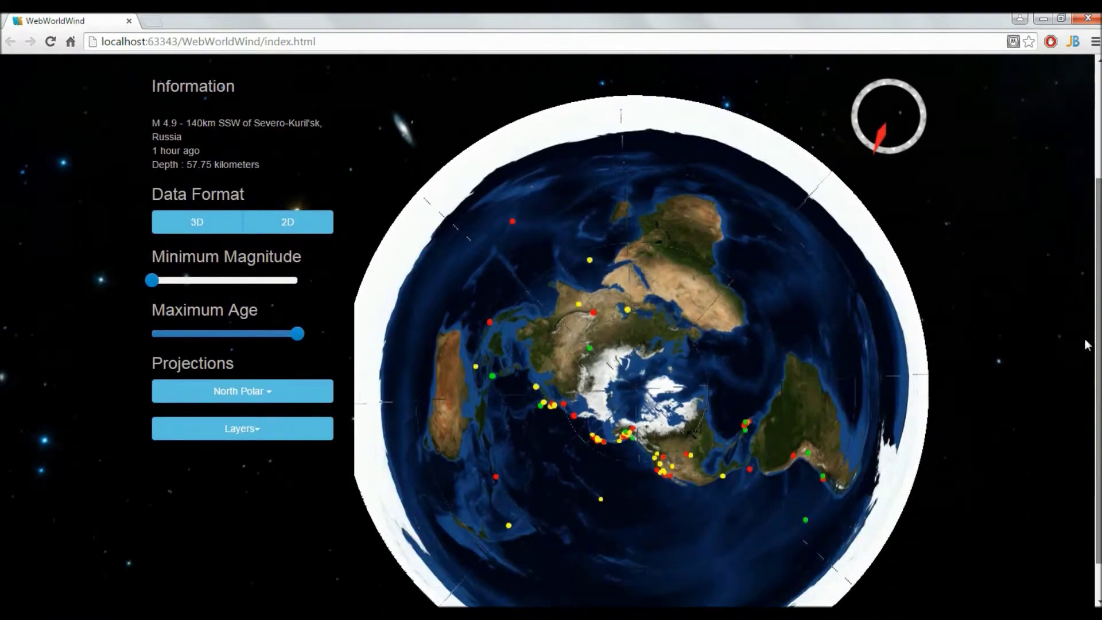
click(210, 396)
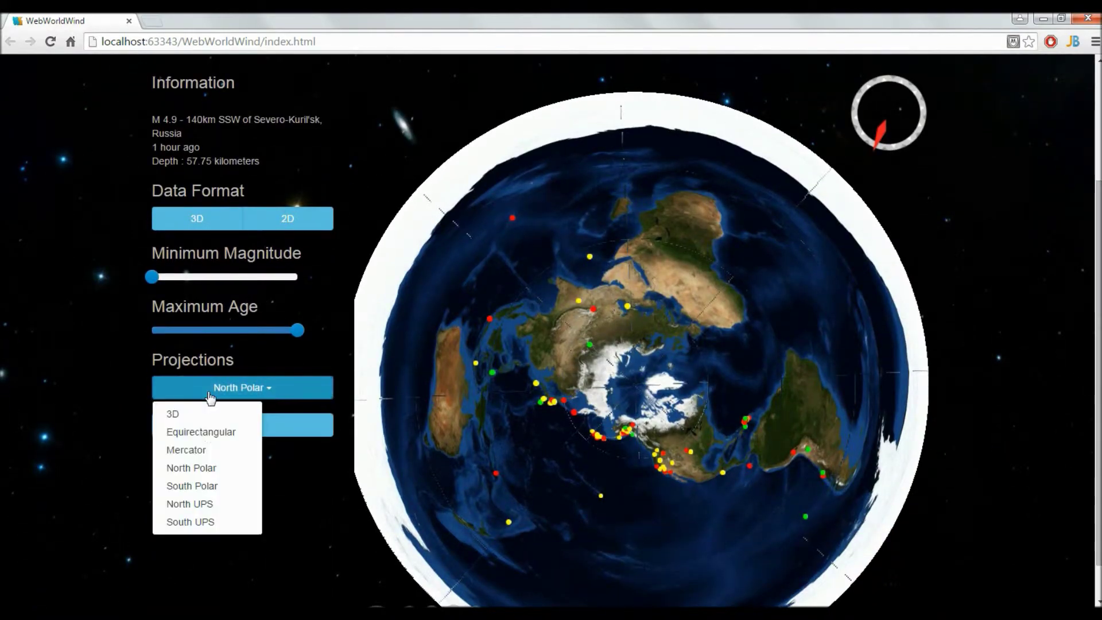
click(195, 487)
drag(744, 269, 656, 392)
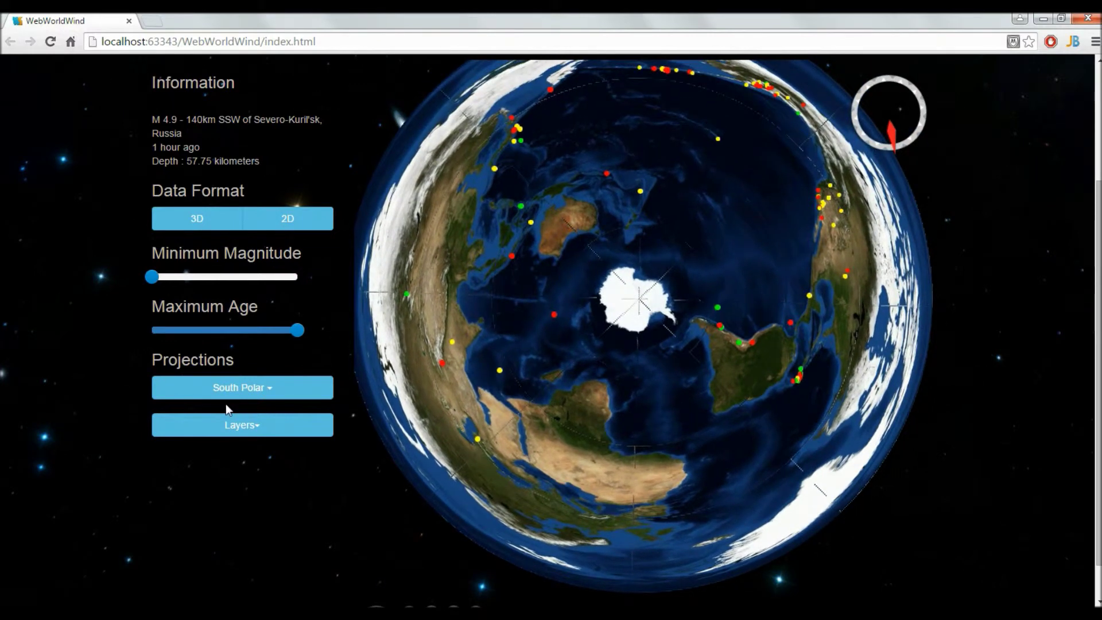
Switch to the North UPS projection and centre its disc.
click(223, 396)
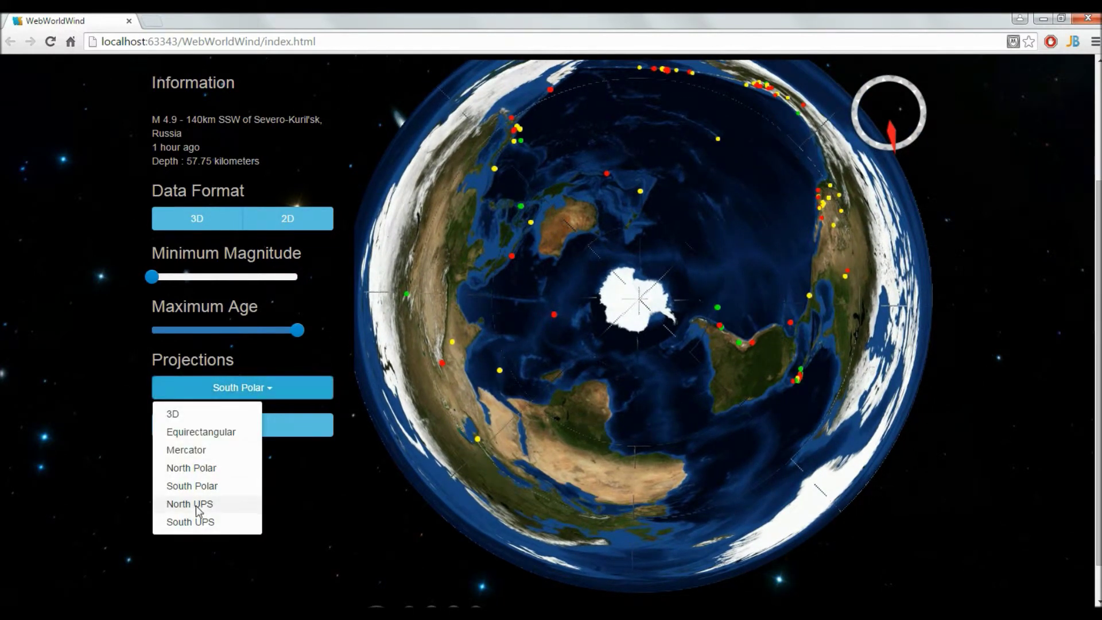
click(197, 505)
drag(623, 330, 571, 260)
Switch to the South UPS projection and centre its disc.
click(256, 387)
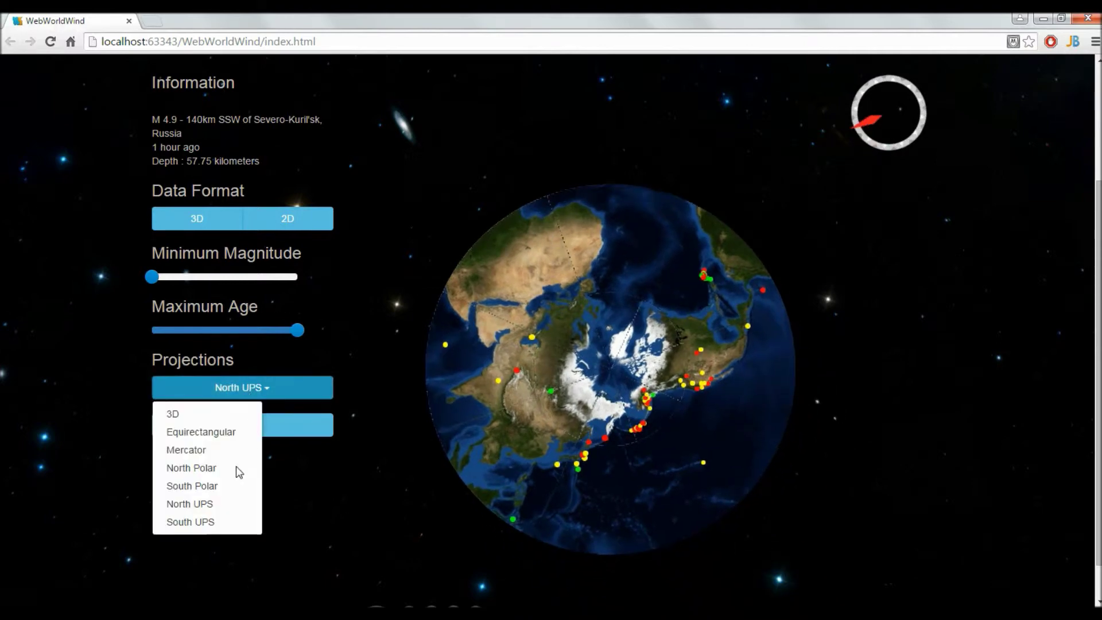
click(232, 519)
drag(870, 284, 632, 346)
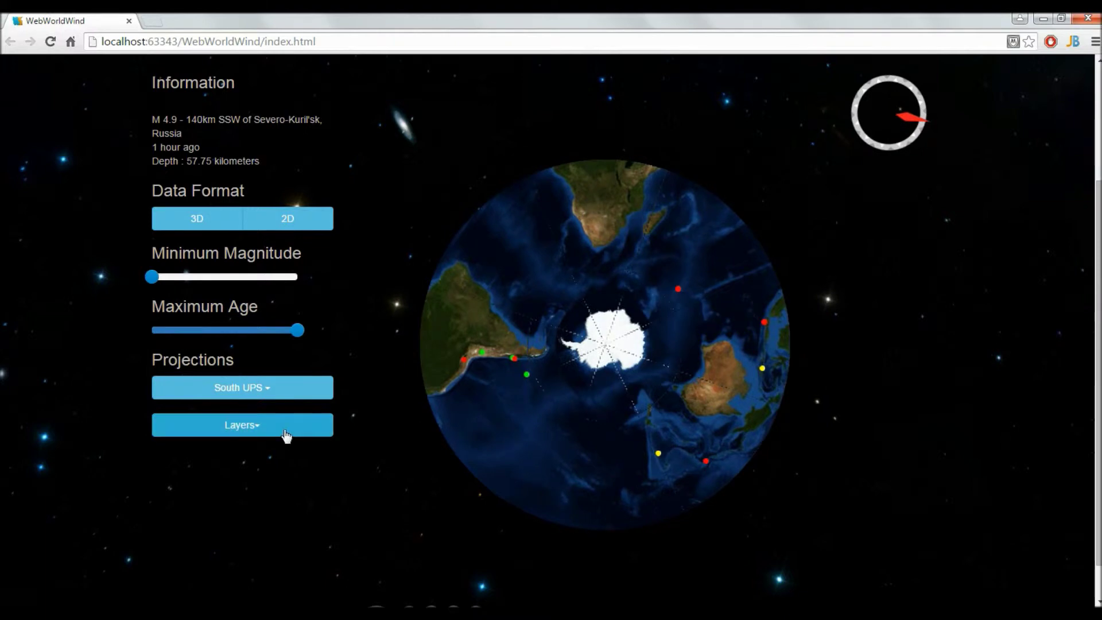
click(281, 388)
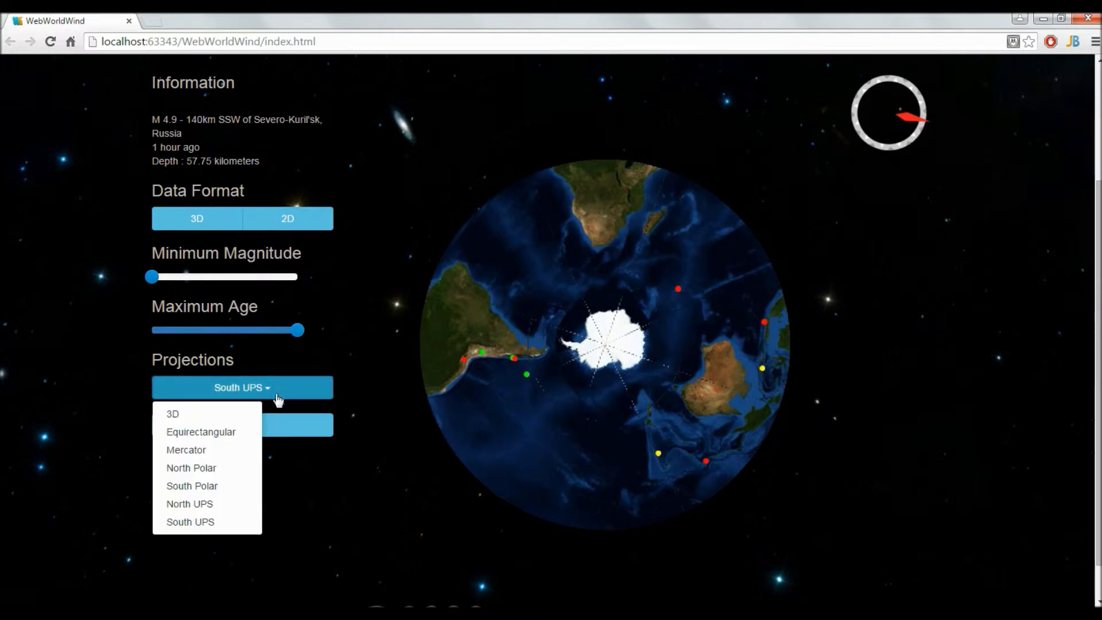
Switch the viewer back to the 3D globe projection.
click(172, 414)
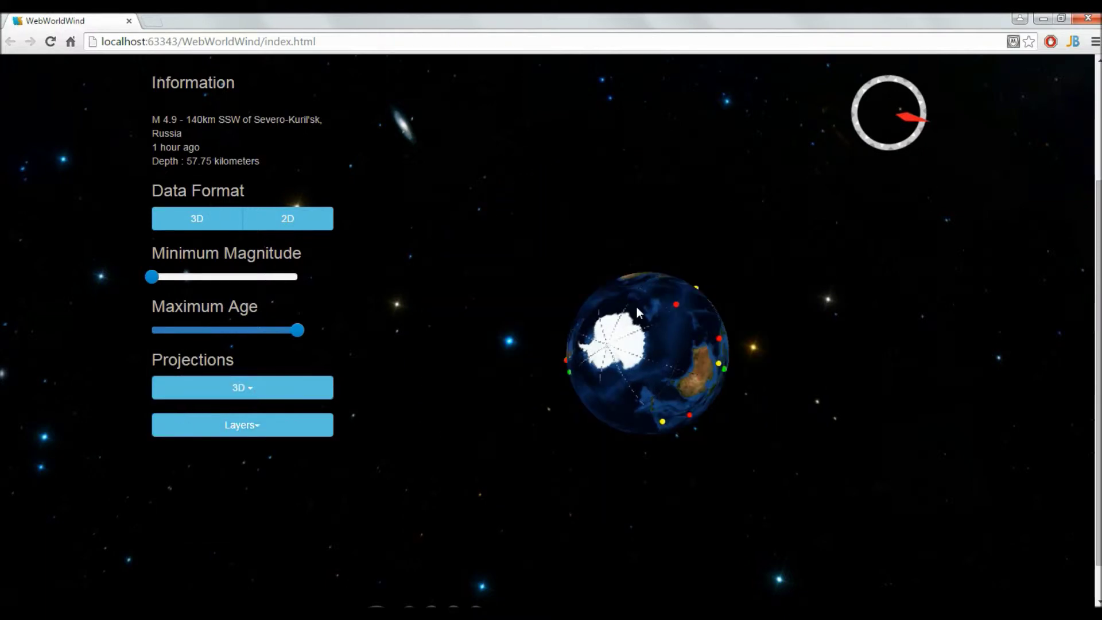
scroll(638, 312, up, 3)
scroll(638, 313, up, 3)
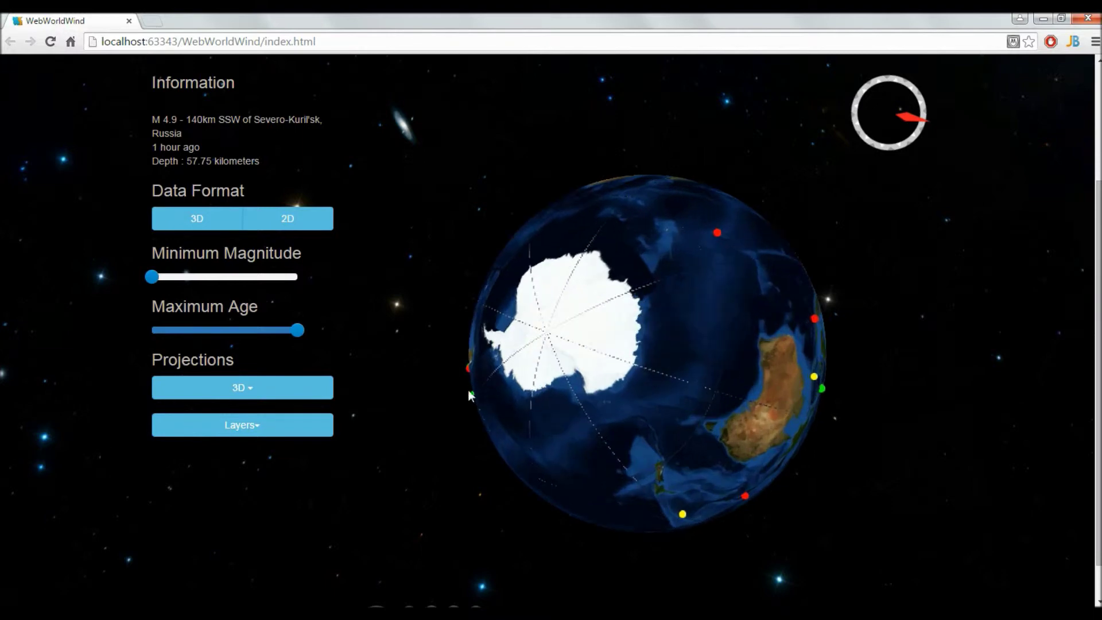
Turn on the Blue Marble & Landsat, Bing Aerial and Bing Aerial with Labels layers.
click(227, 435)
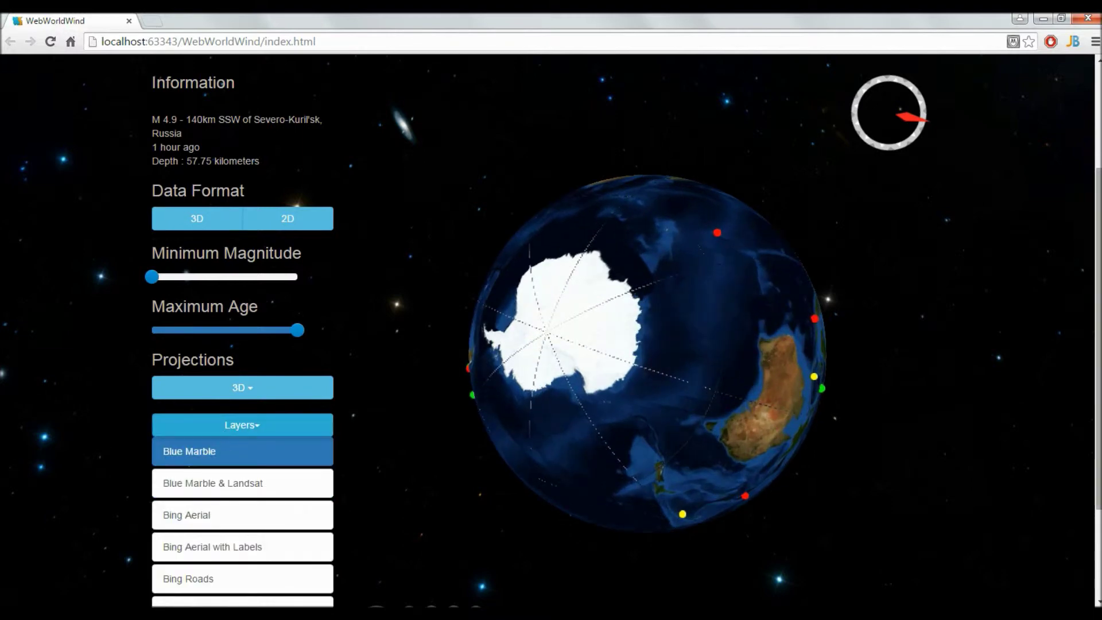
scroll(333, 441, down, 3)
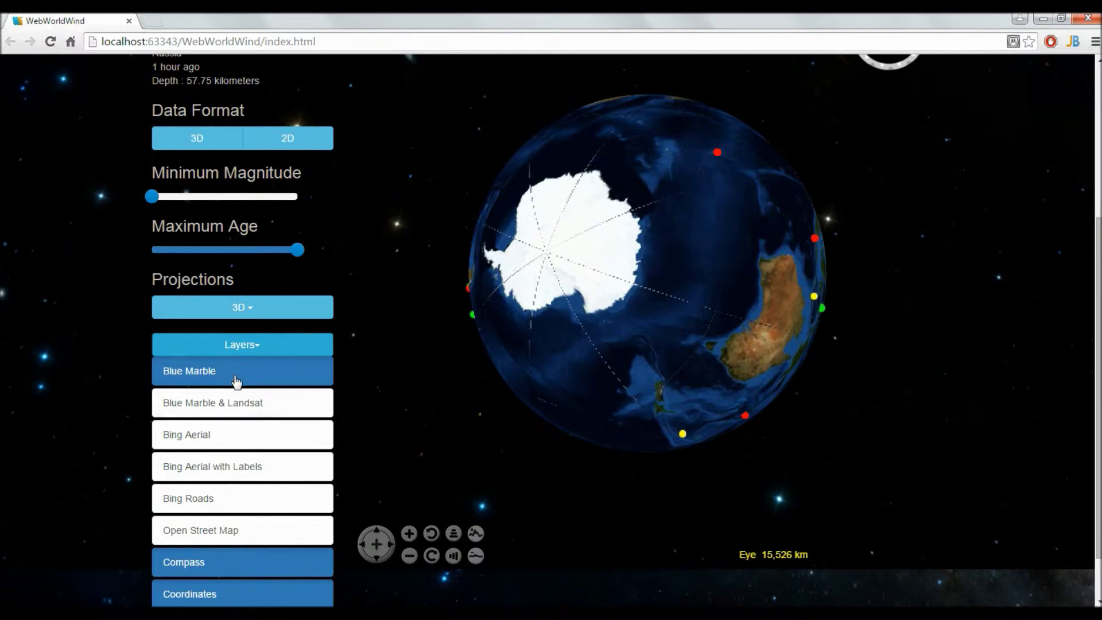
click(251, 409)
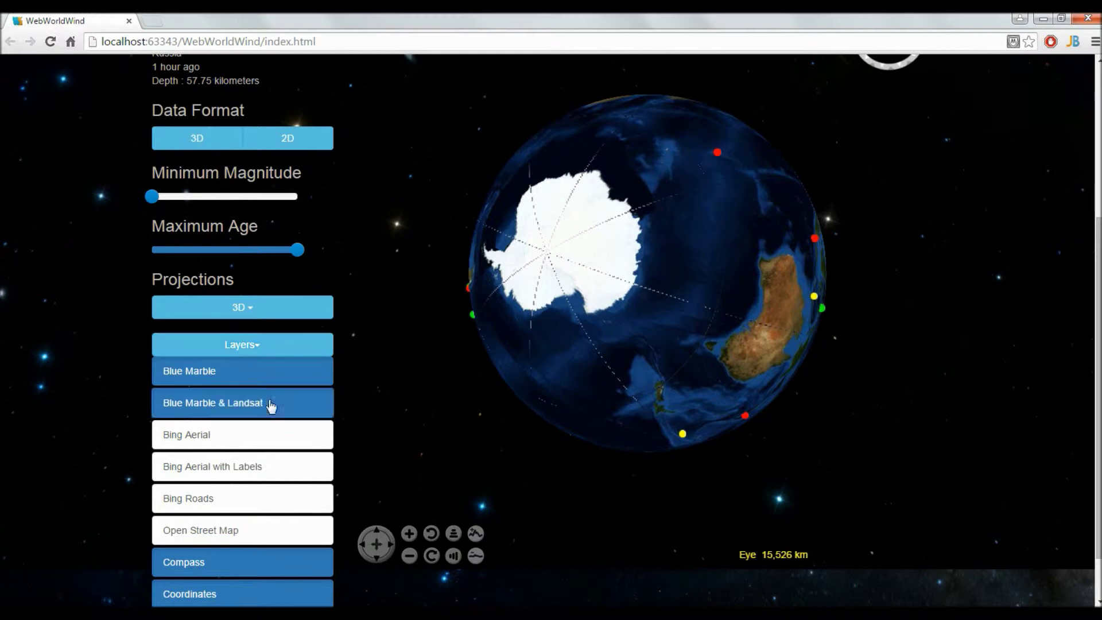
drag(684, 267, 216, 181)
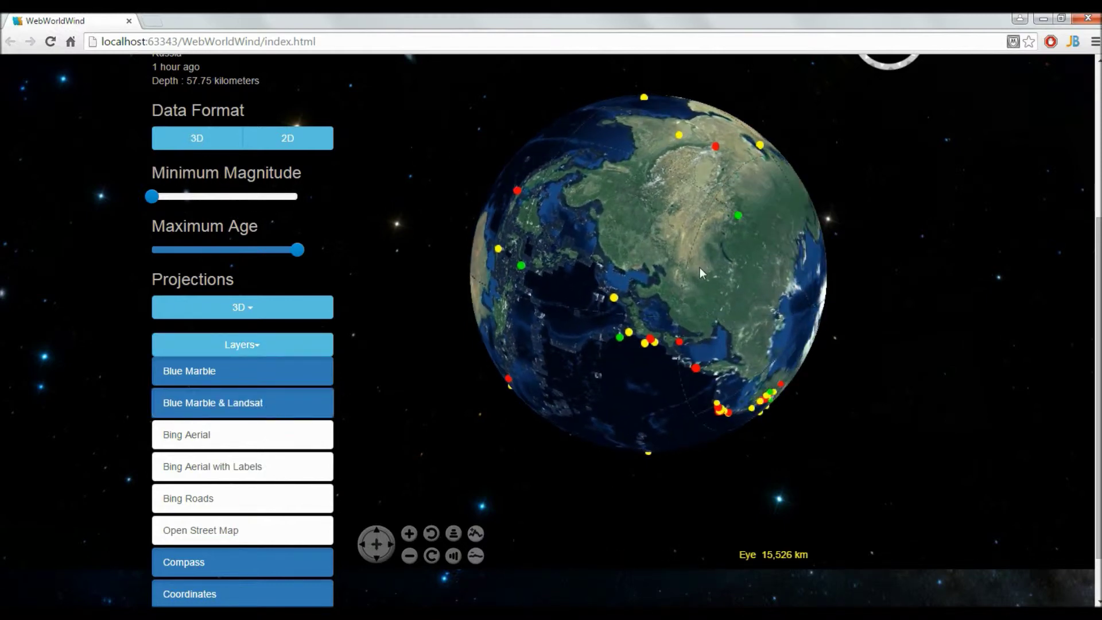
drag(695, 256, 689, 260)
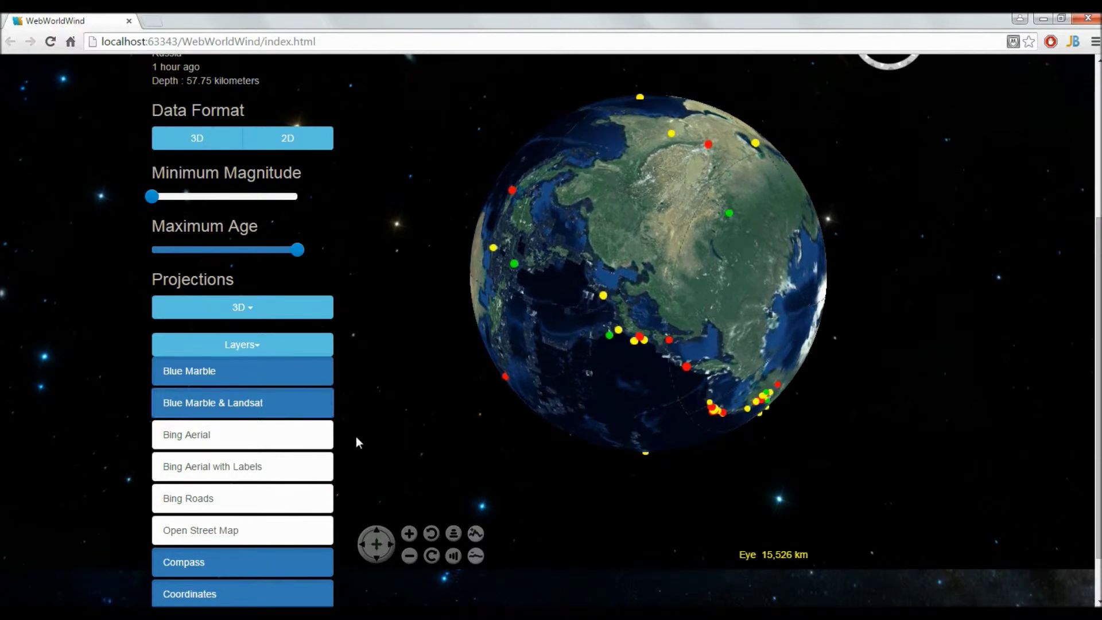
click(219, 440)
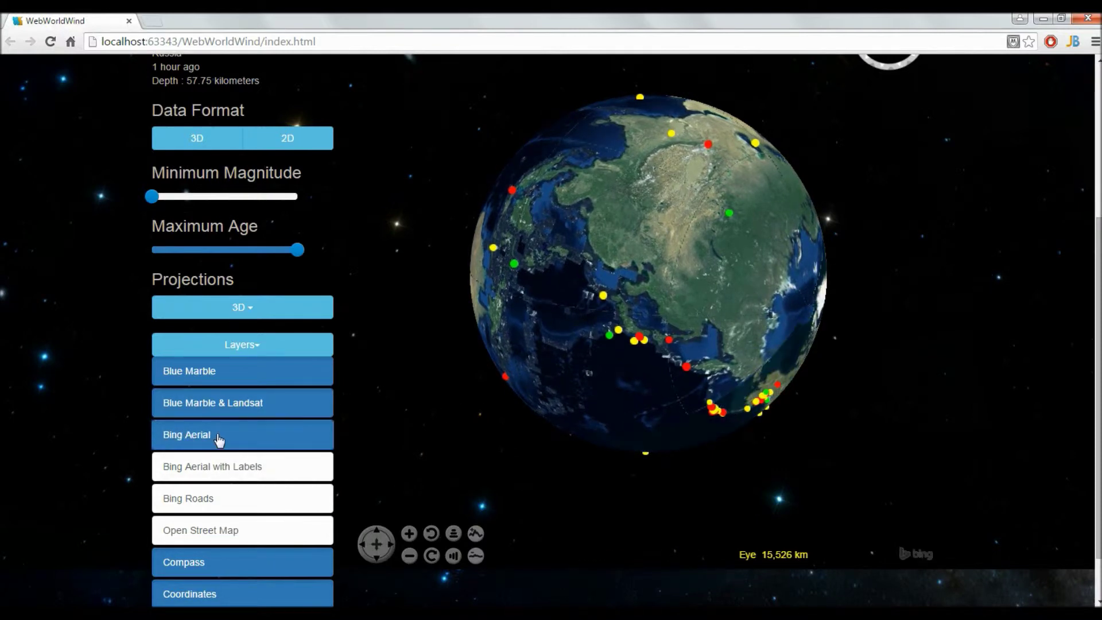
click(250, 467)
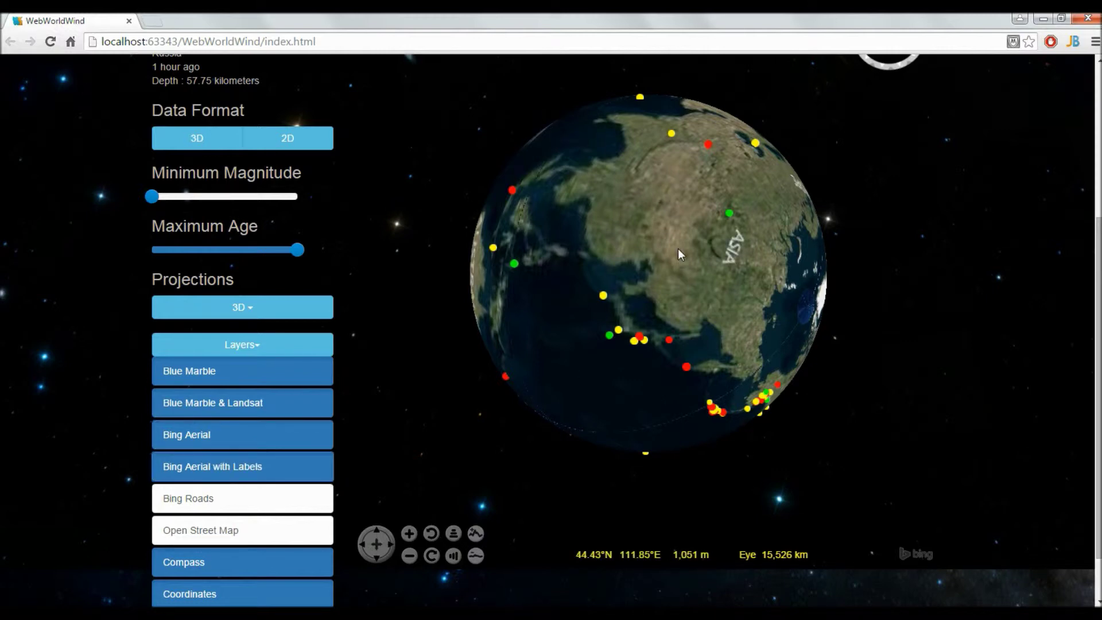
Rotate the globe toward Europe over the north pole and start continuous heading rotation.
scroll(677, 249, up, 3)
scroll(695, 236, up, 2)
drag(657, 222, 649, 588)
drag(528, 239, 694, 501)
click(432, 534)
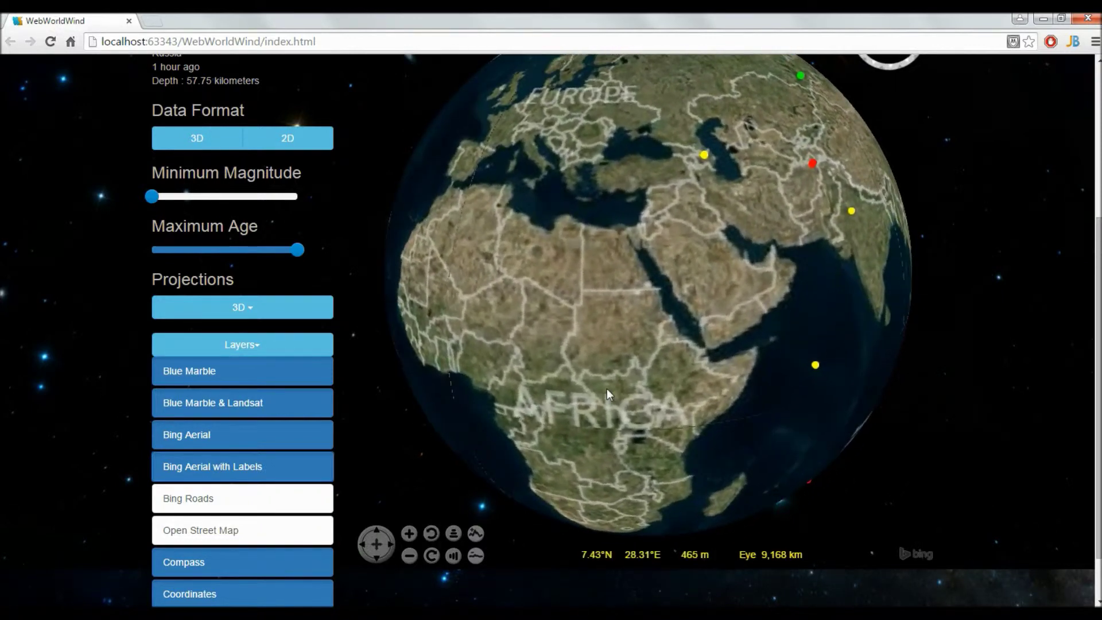
Turn on the Bing Roads and Open Street Map layers to label Africa.
scroll(606, 388, down, 5)
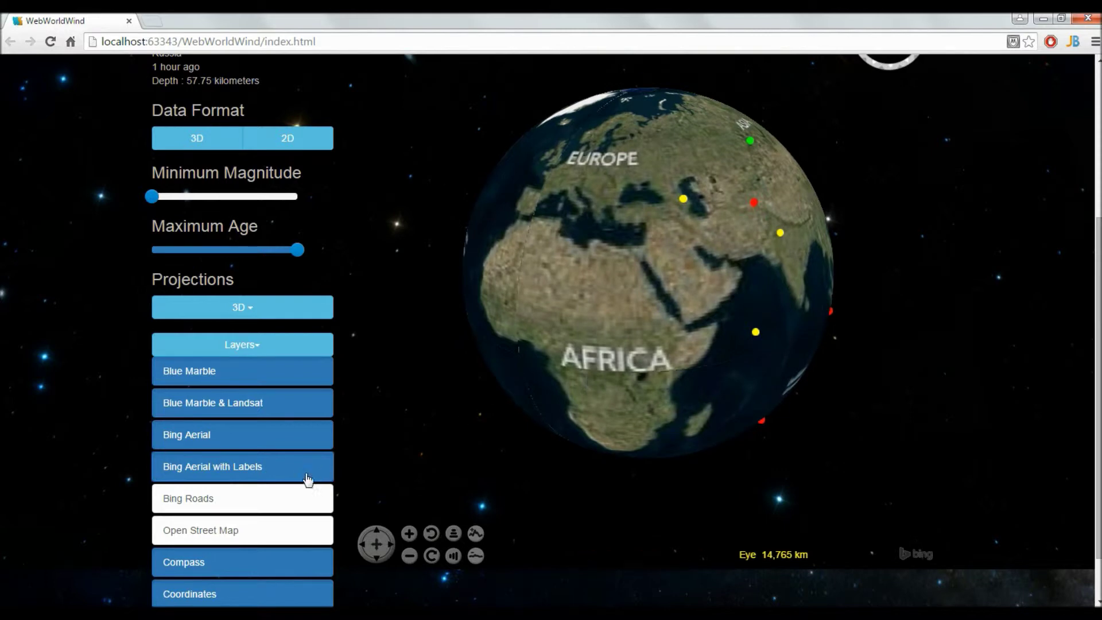
click(236, 501)
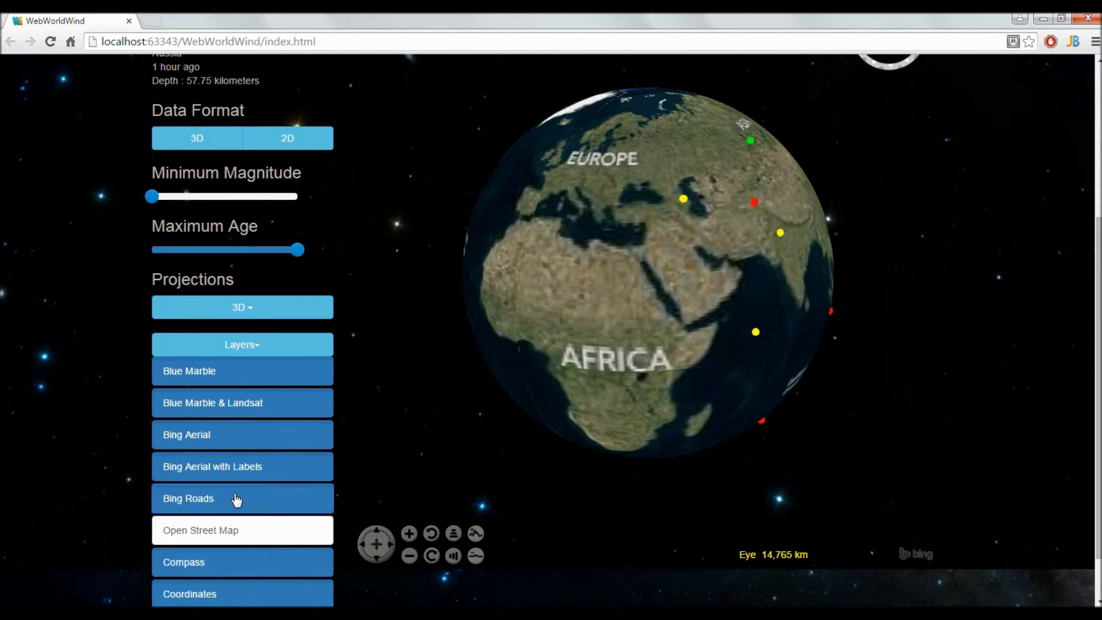
click(217, 533)
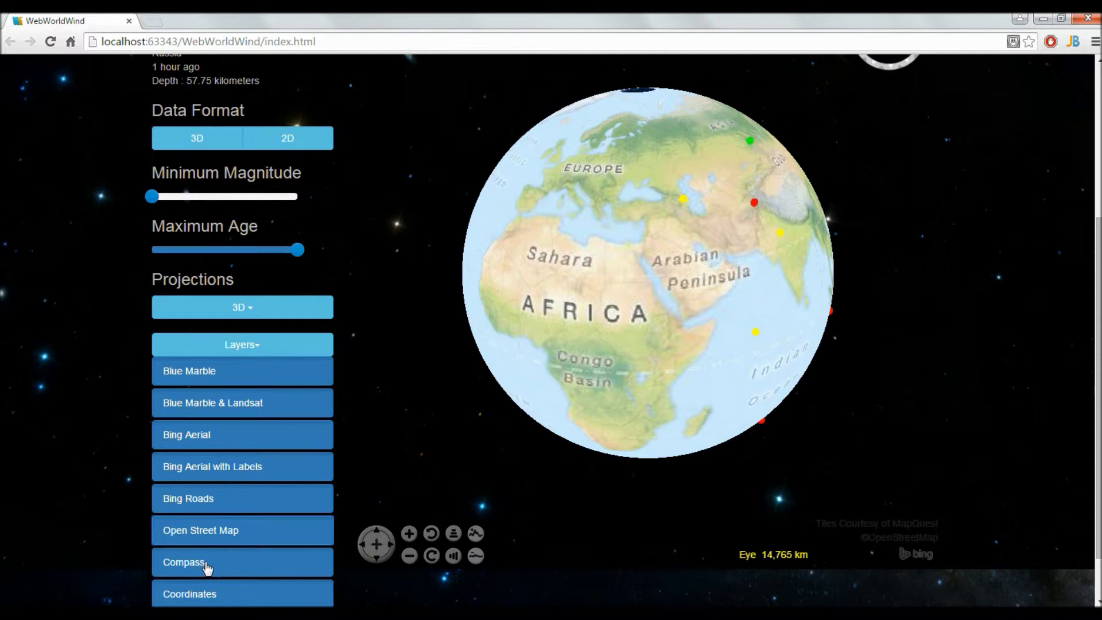
drag(1099, 376, 1099, 418)
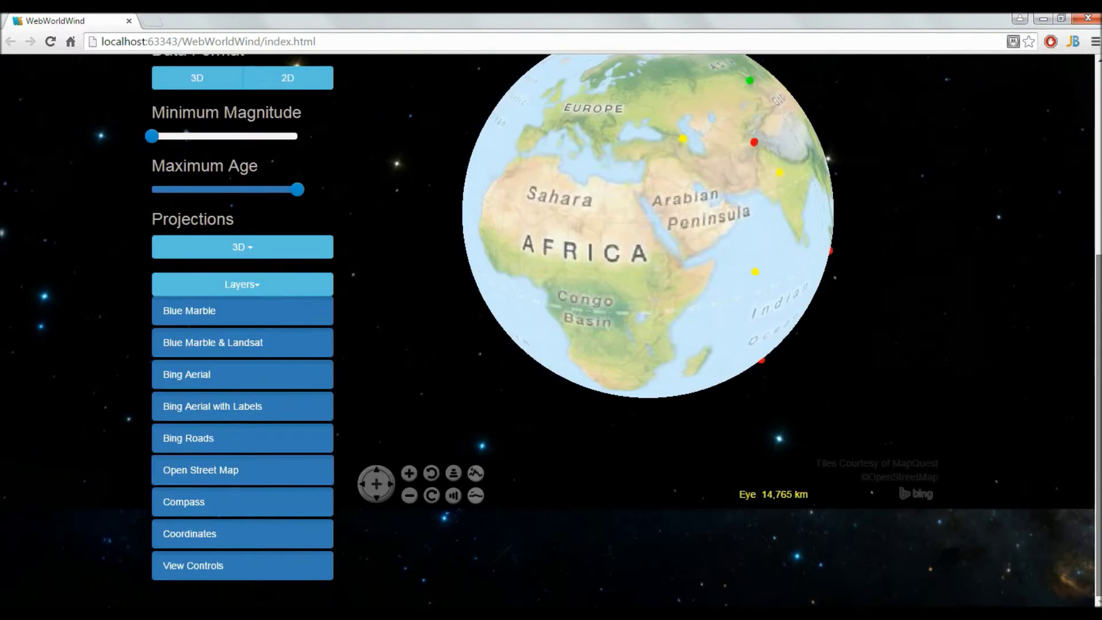
Hide the compass, then toggle the coordinate readout off and back on.
click(240, 505)
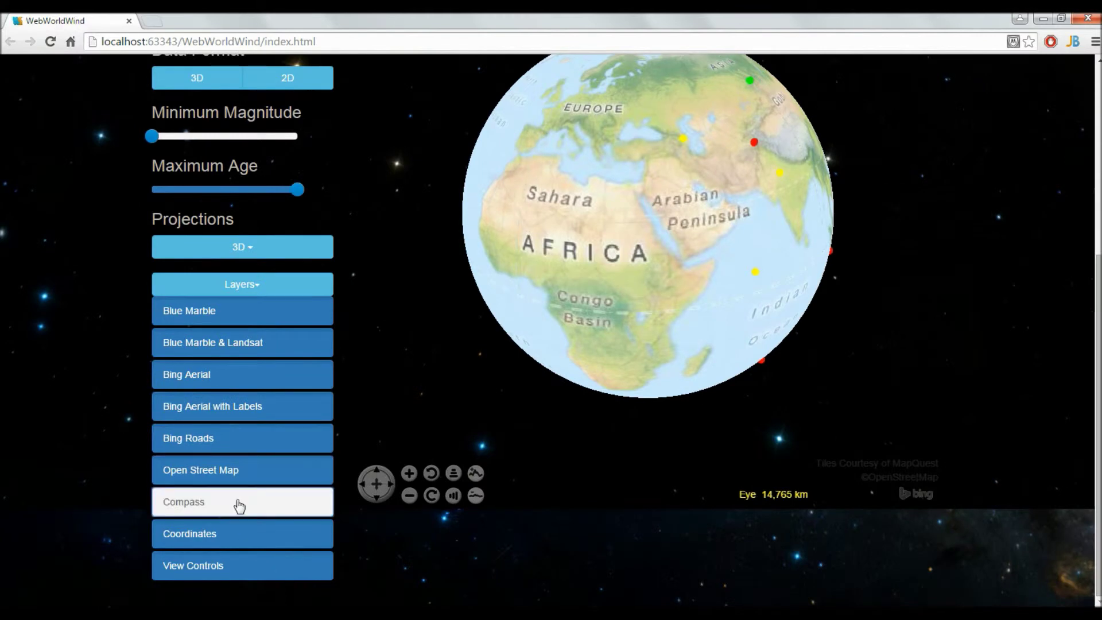
click(243, 544)
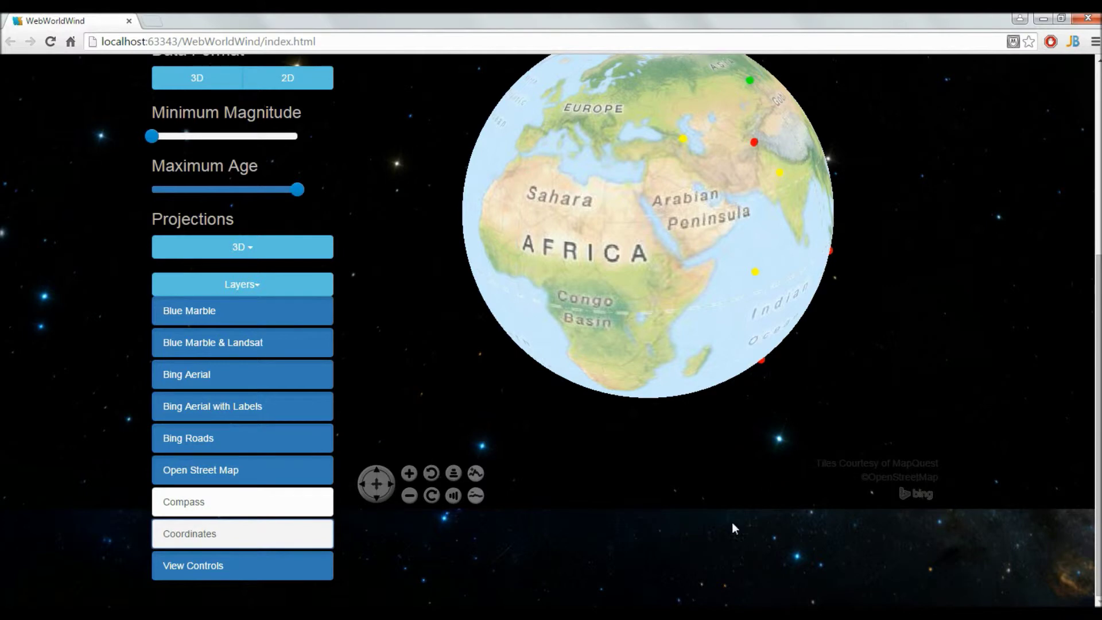
click(254, 533)
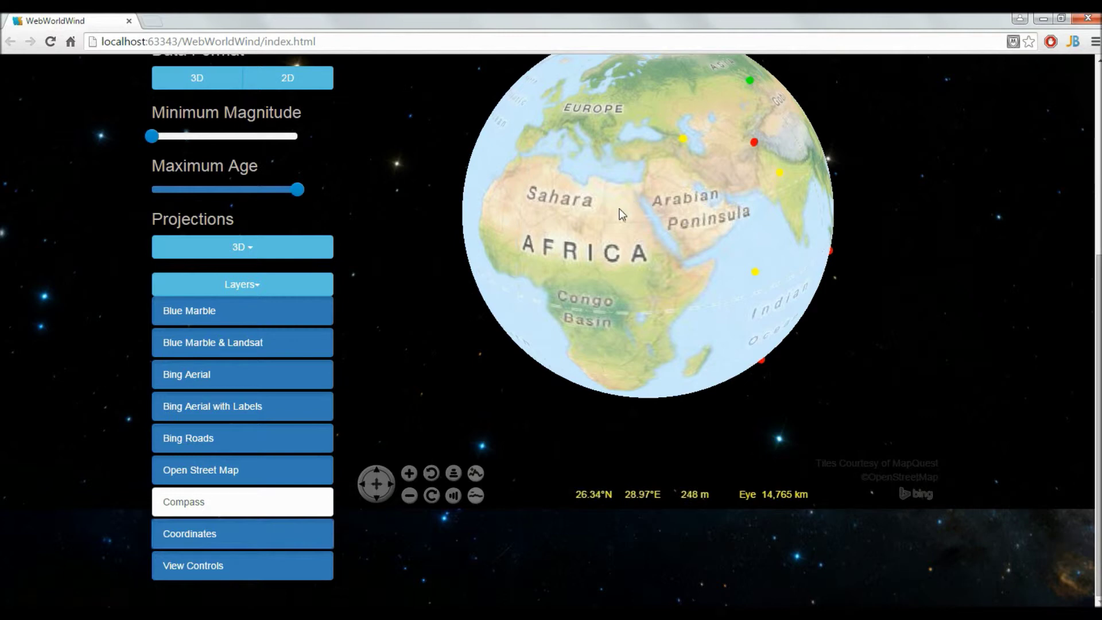
scroll(622, 216, up, 4)
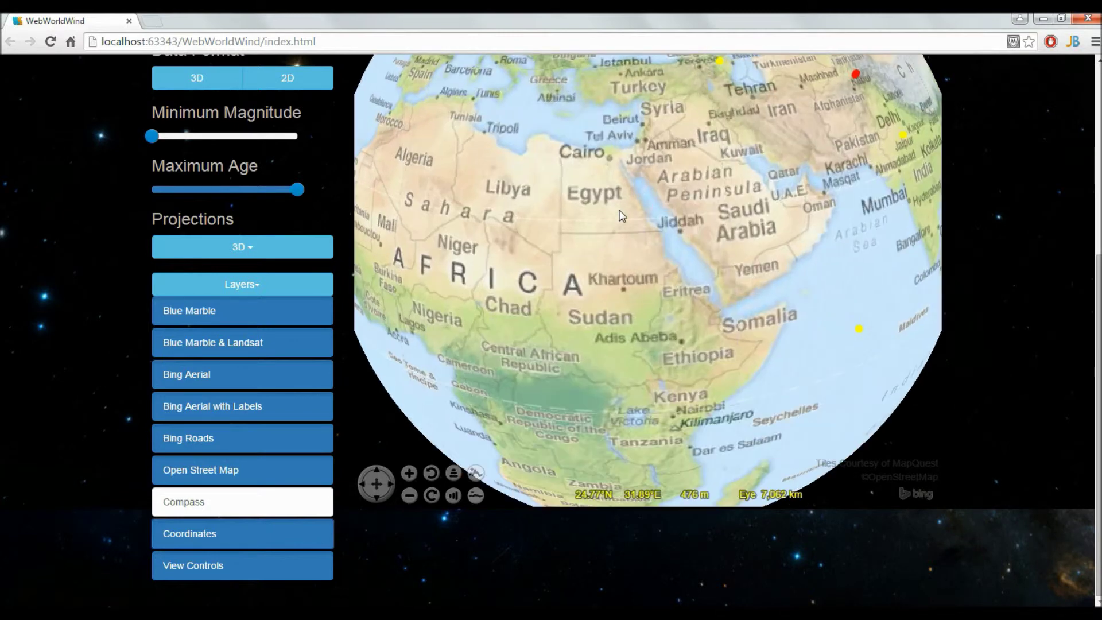
scroll(621, 215, down, 2)
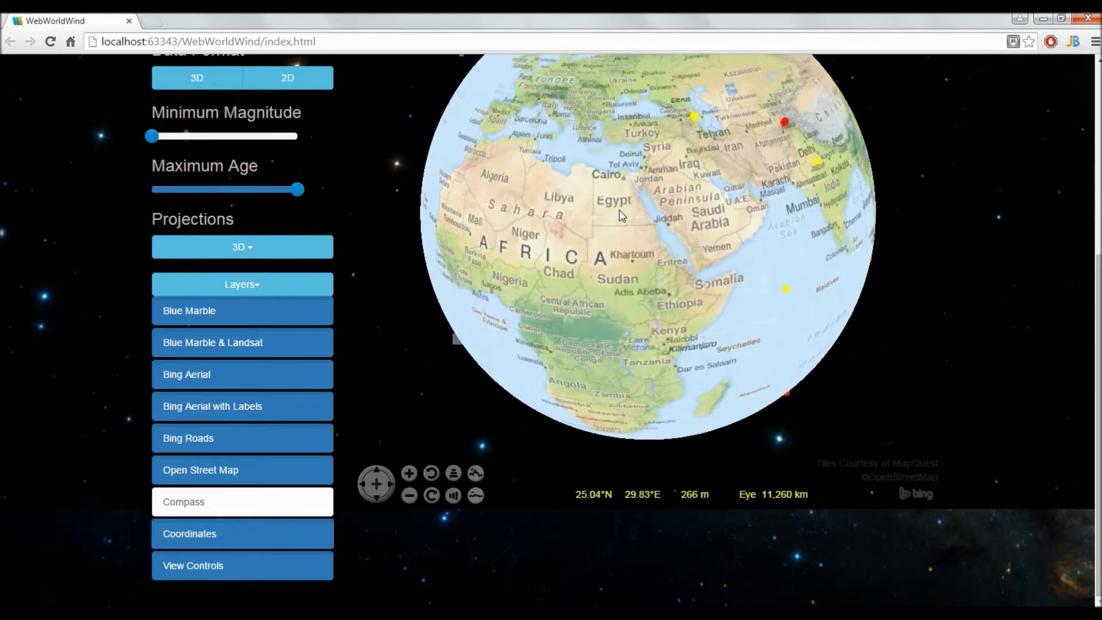
scroll(622, 216, up, 3)
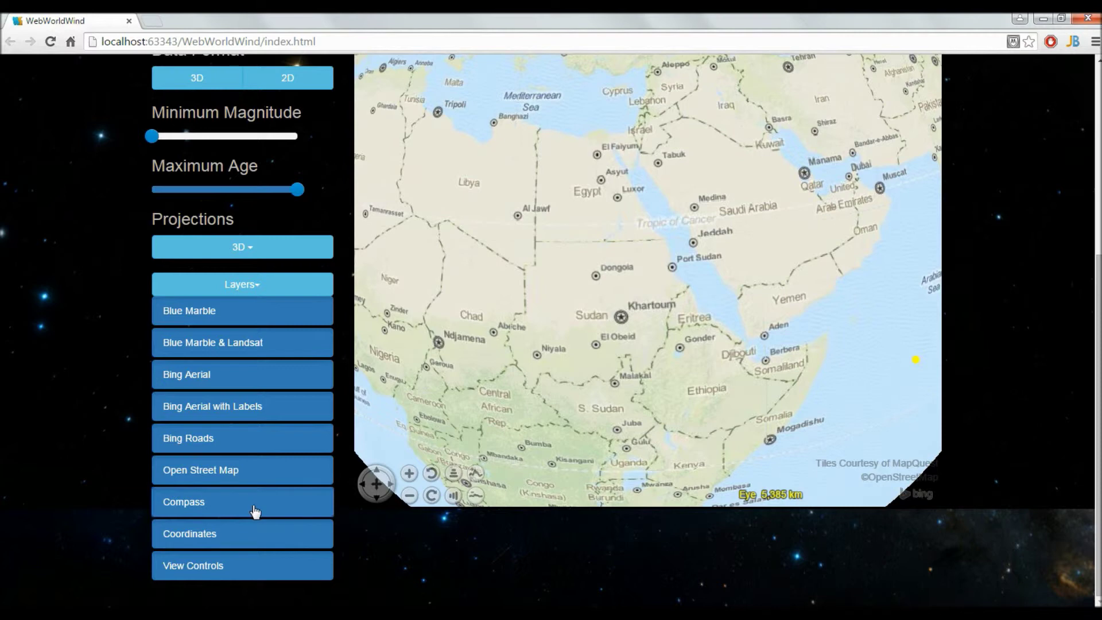
Restore the compass, hide coordinates and navigation controls, and pan to the Mediterranean.
click(233, 543)
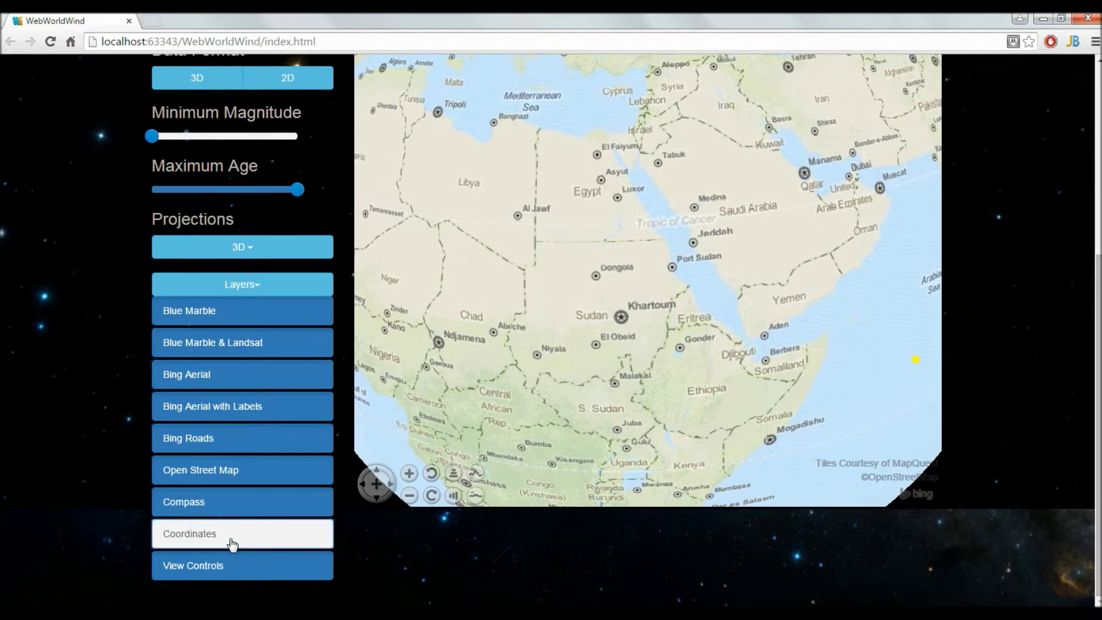
click(241, 572)
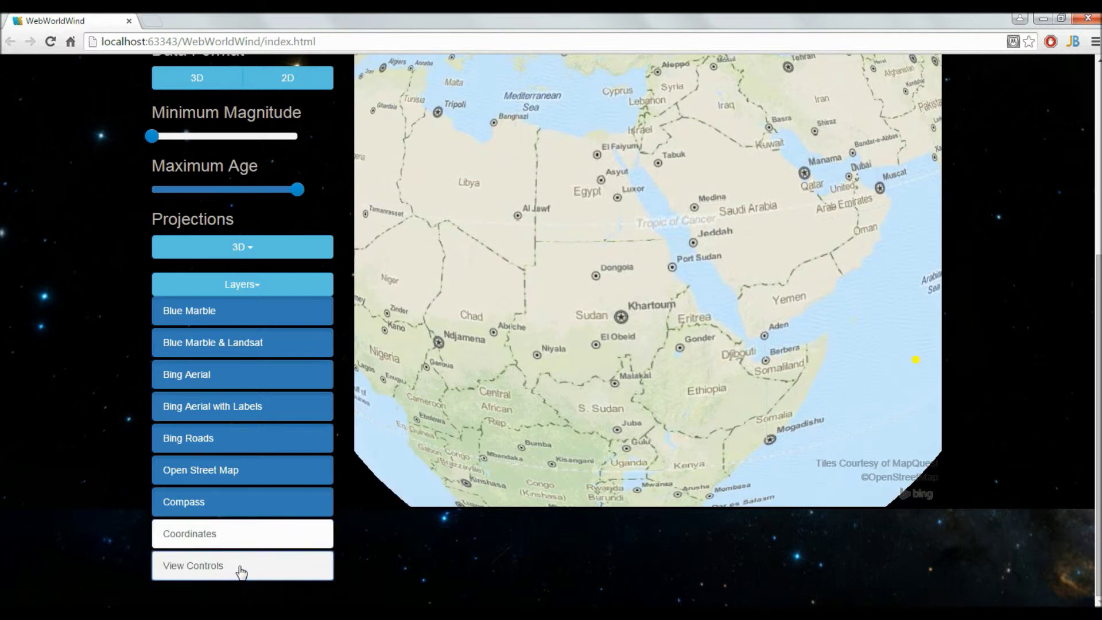
click(240, 572)
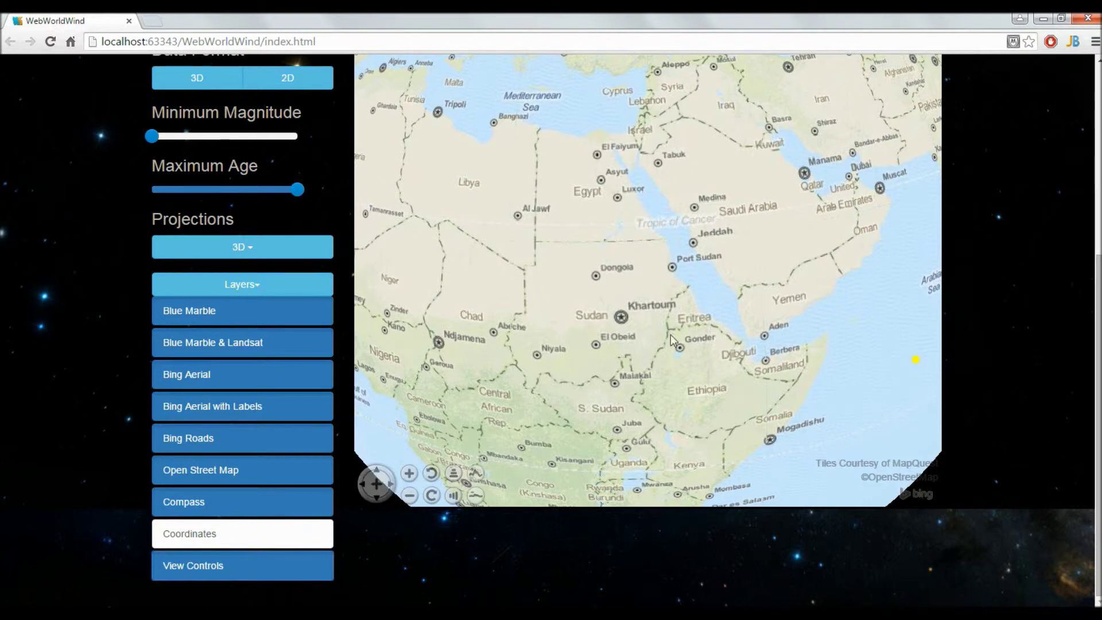
drag(671, 335, 609, 215)
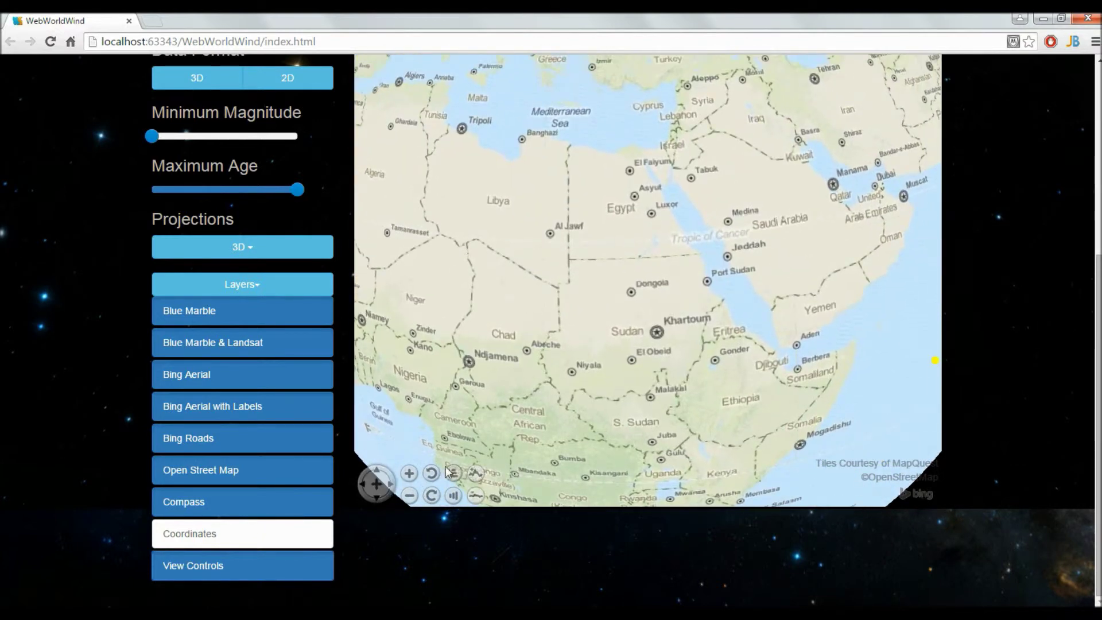
click(243, 567)
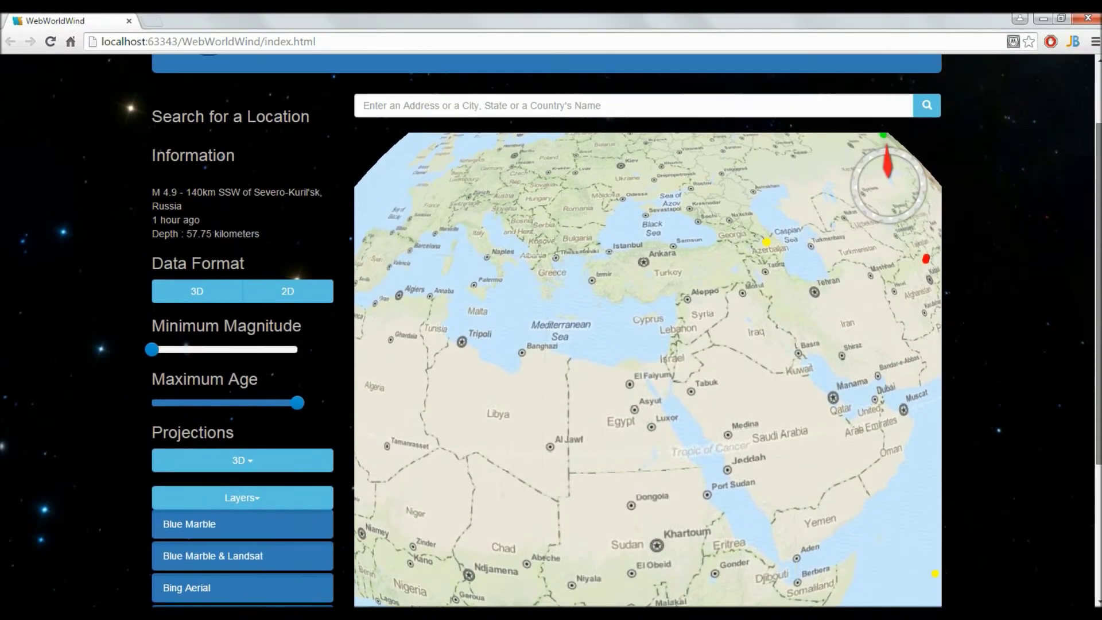
scroll(541, 199, up, 1)
scroll(541, 199, up, 1)
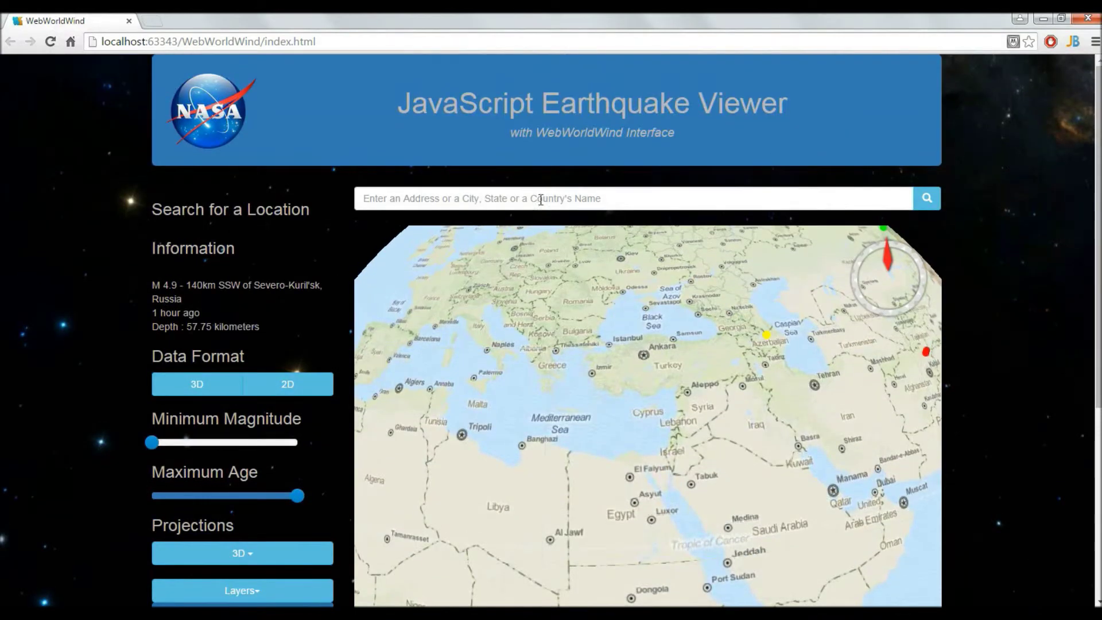
Search for 'United States' to fly the globe to North America.
click(531, 195)
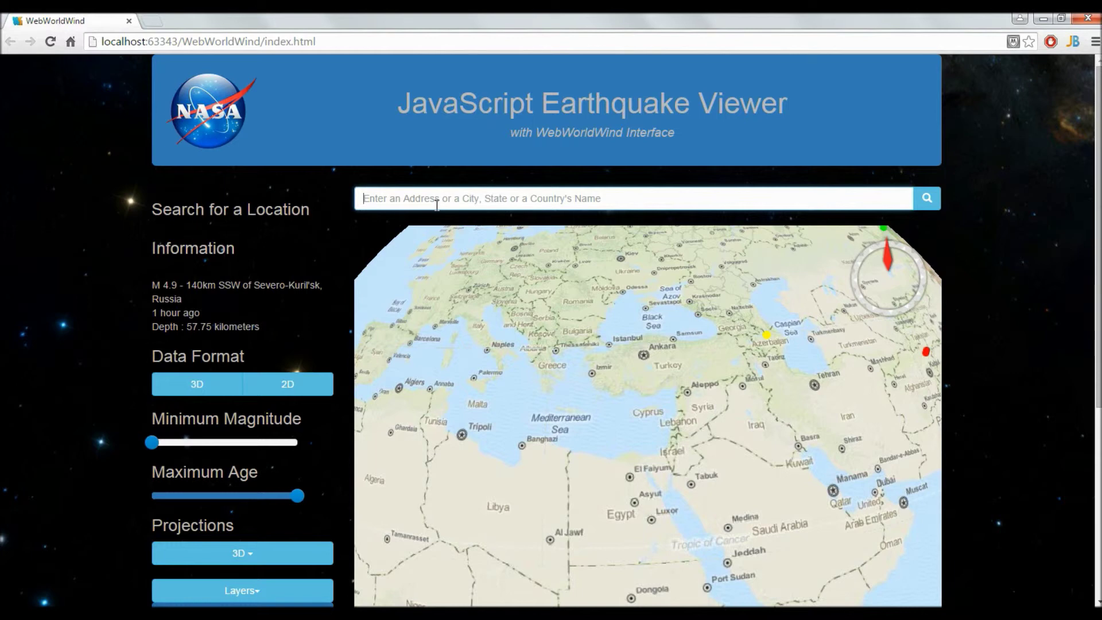
text(United States)
key(Return)
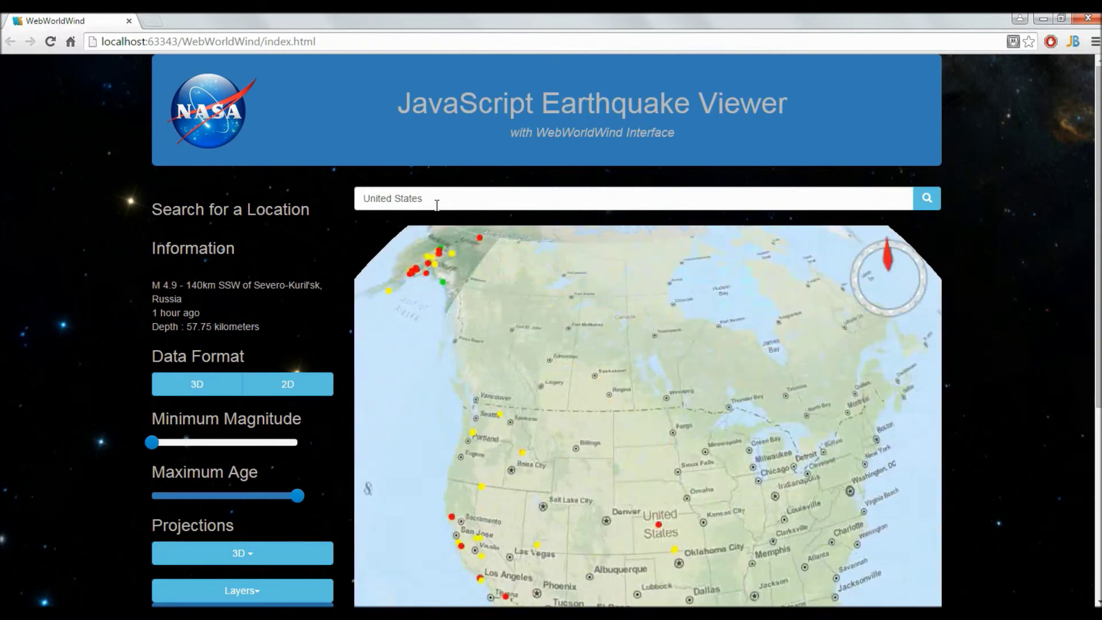
Pan around the Bay Area toward San José, Santa Cruz and Salinas.
scroll(609, 390, down, 3)
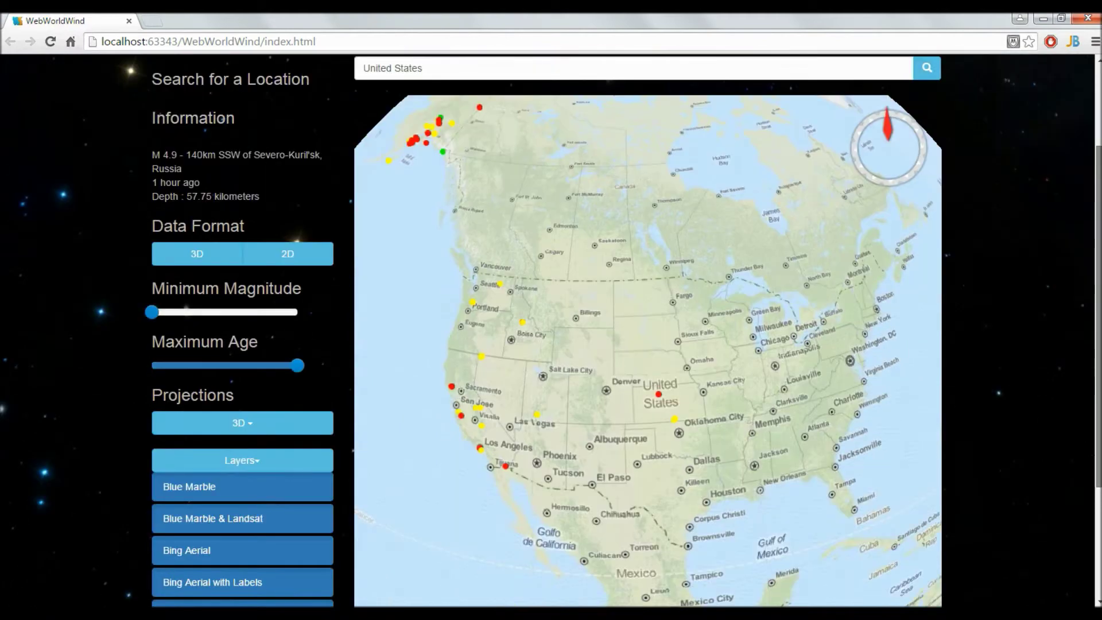
scroll(503, 397, up, 3)
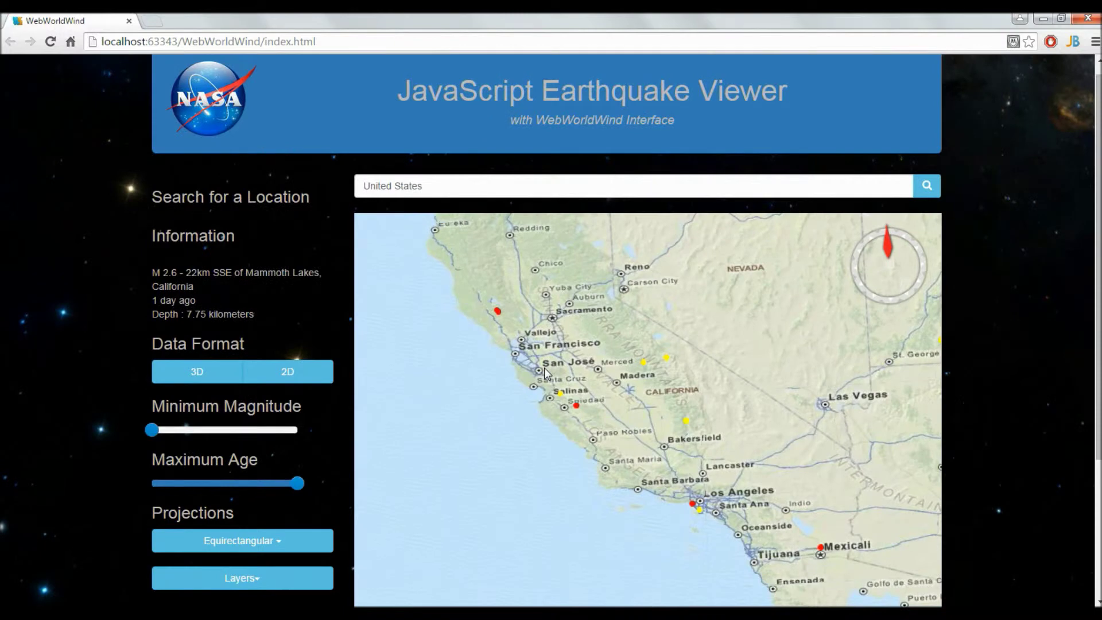
drag(544, 350, 698, 486)
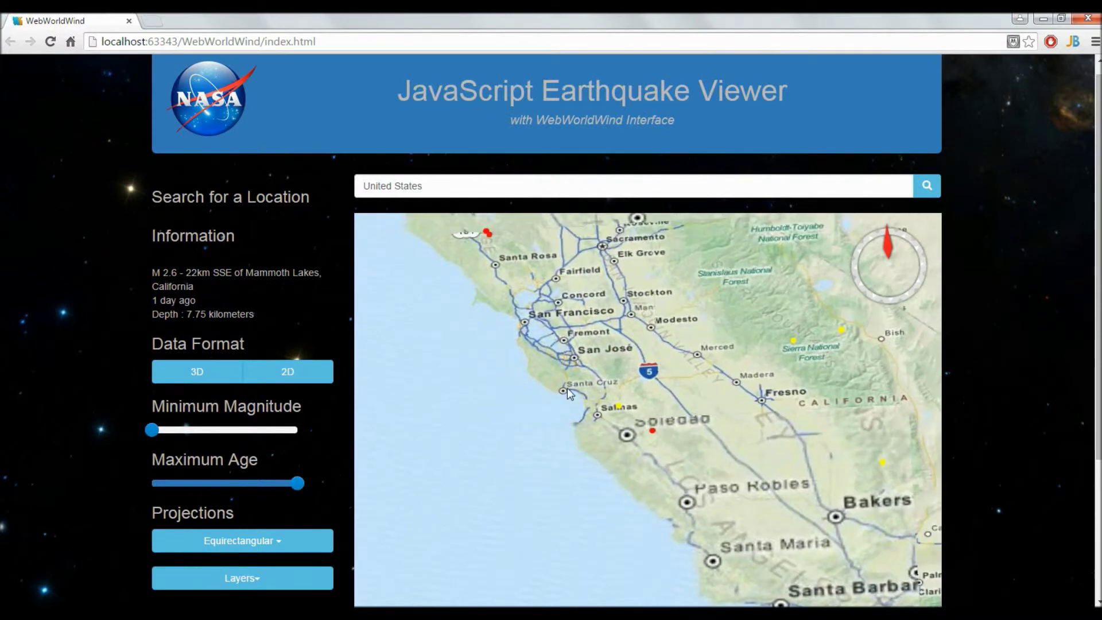
scroll(608, 387, up, 5)
drag(598, 429, 594, 503)
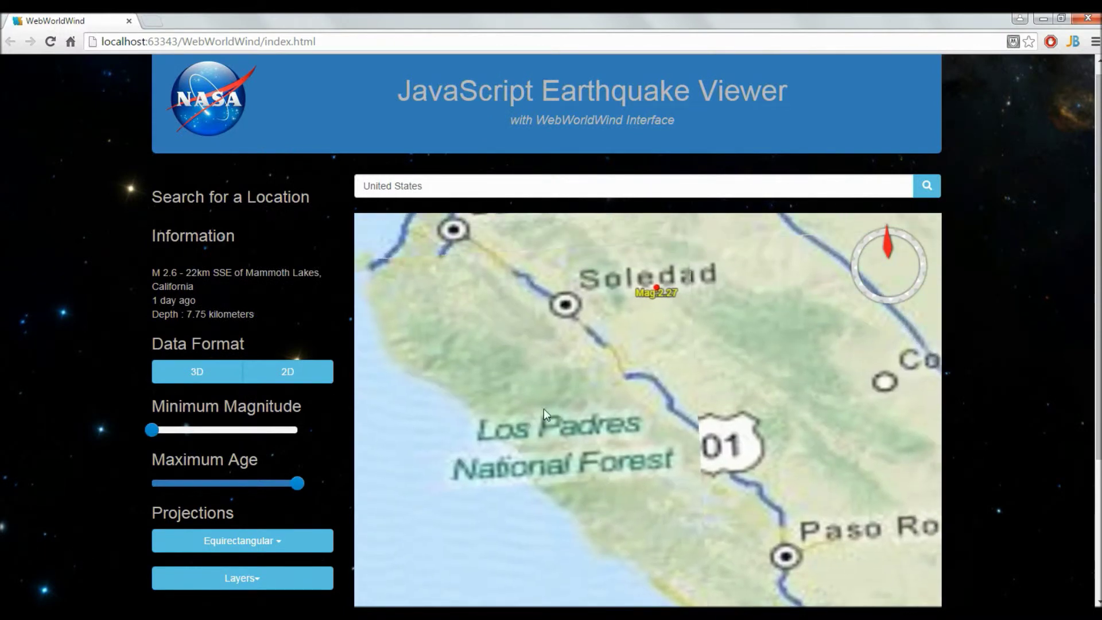
drag(536, 359, 636, 564)
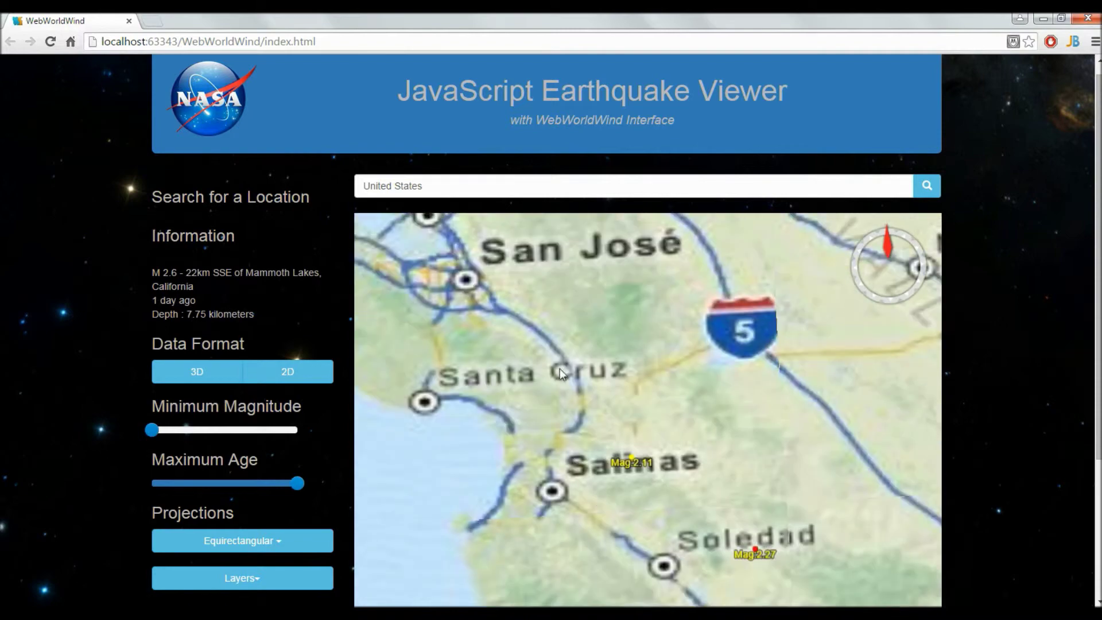
scroll(601, 433, down, 3)
drag(626, 516, 641, 539)
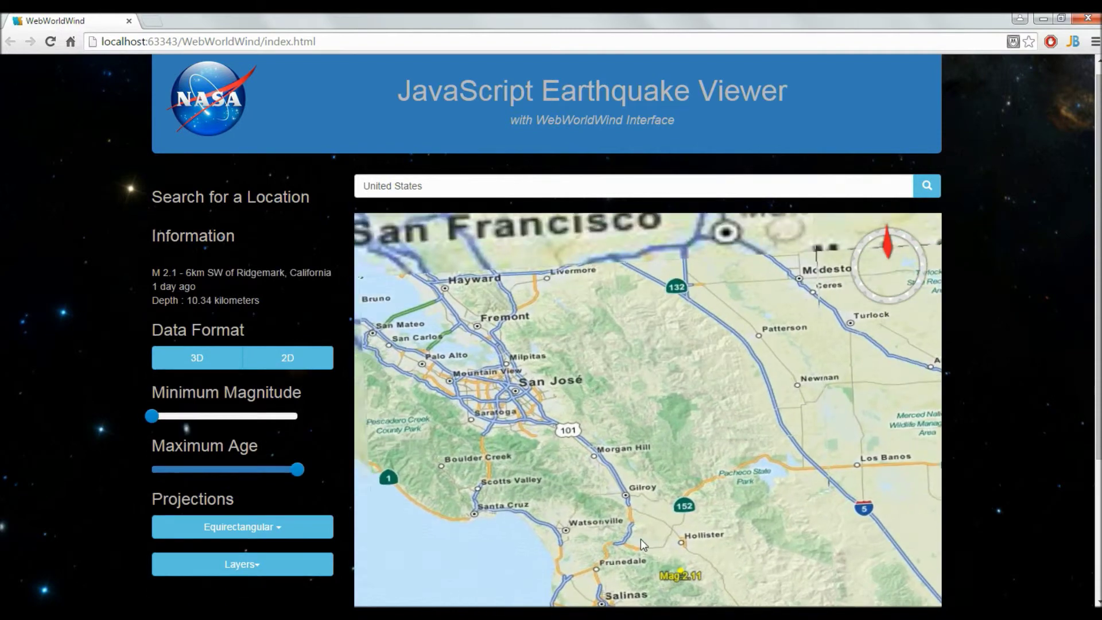
Bring Berkeley into view, then centre on San José and zoom to street level.
scroll(986, 400, down, 3)
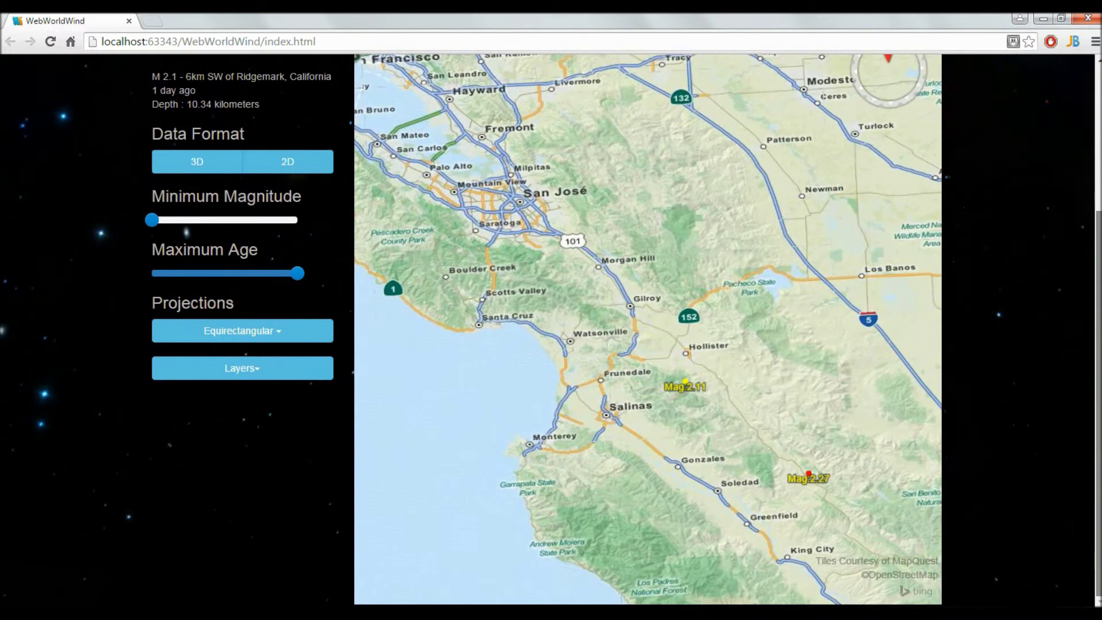
drag(497, 149, 550, 206)
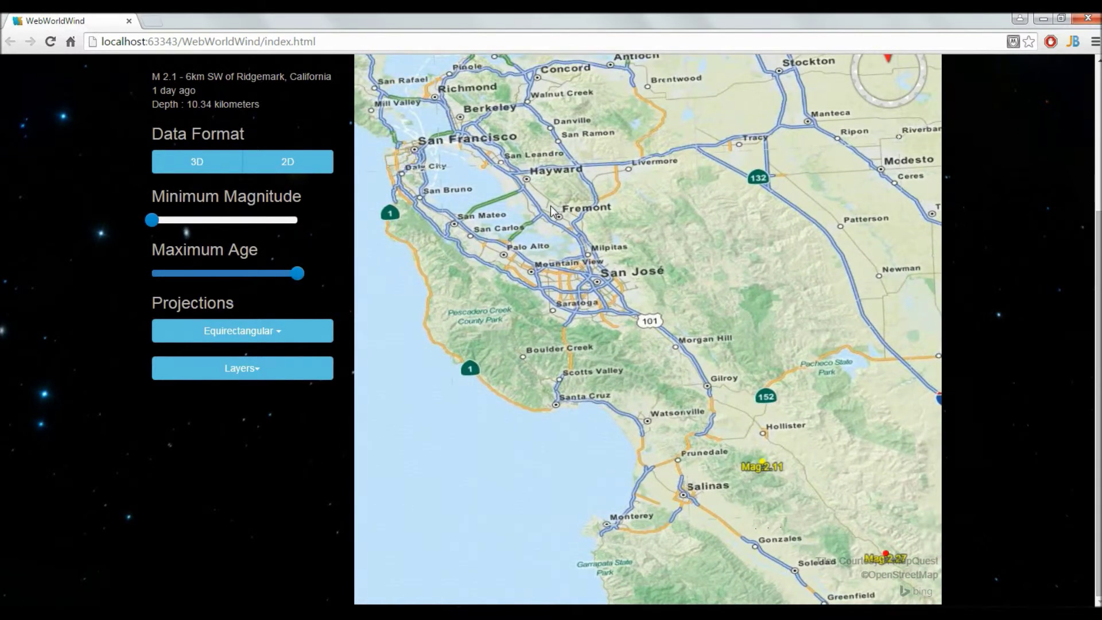
scroll(550, 206, up, 5)
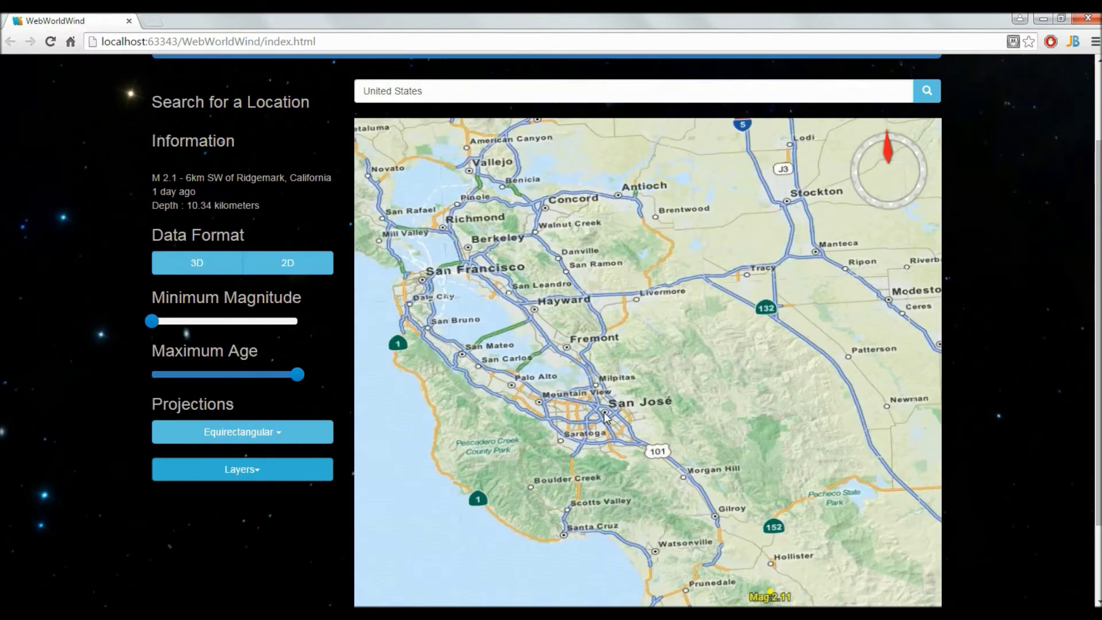
scroll(568, 310, down, 3)
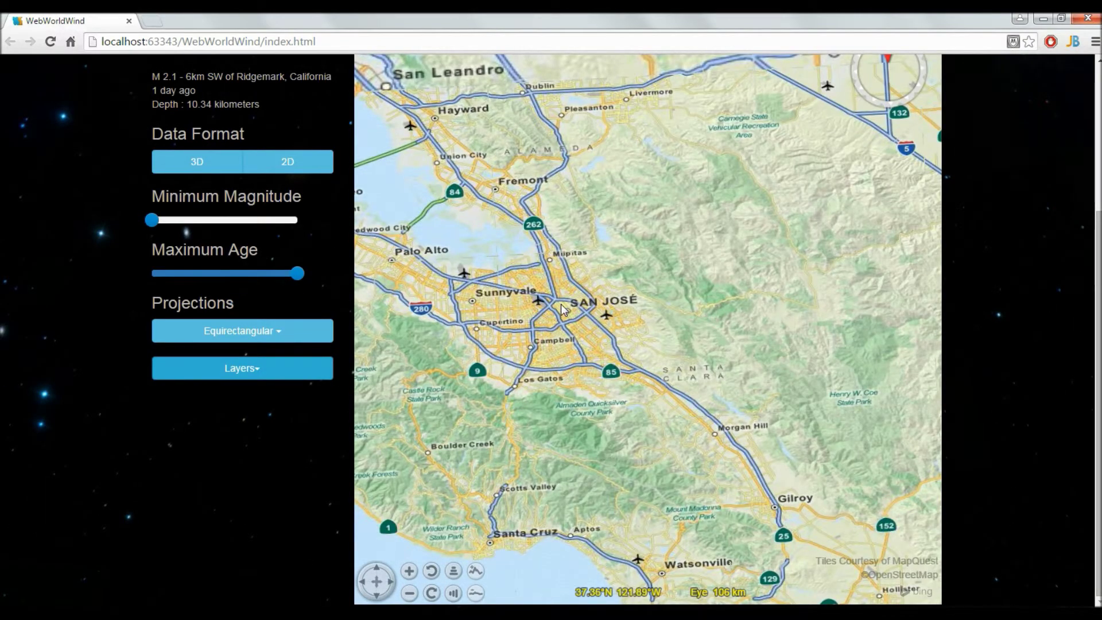
scroll(568, 310, up, 5)
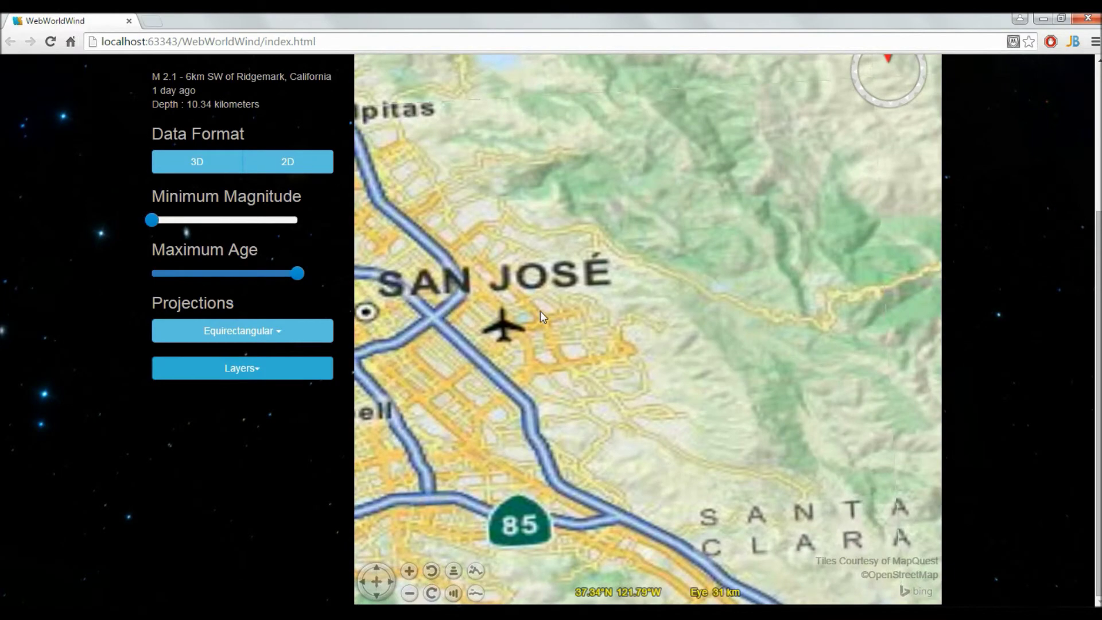
drag(540, 311, 883, 301)
scroll(548, 317, up, 2)
scroll(549, 313, up, 2)
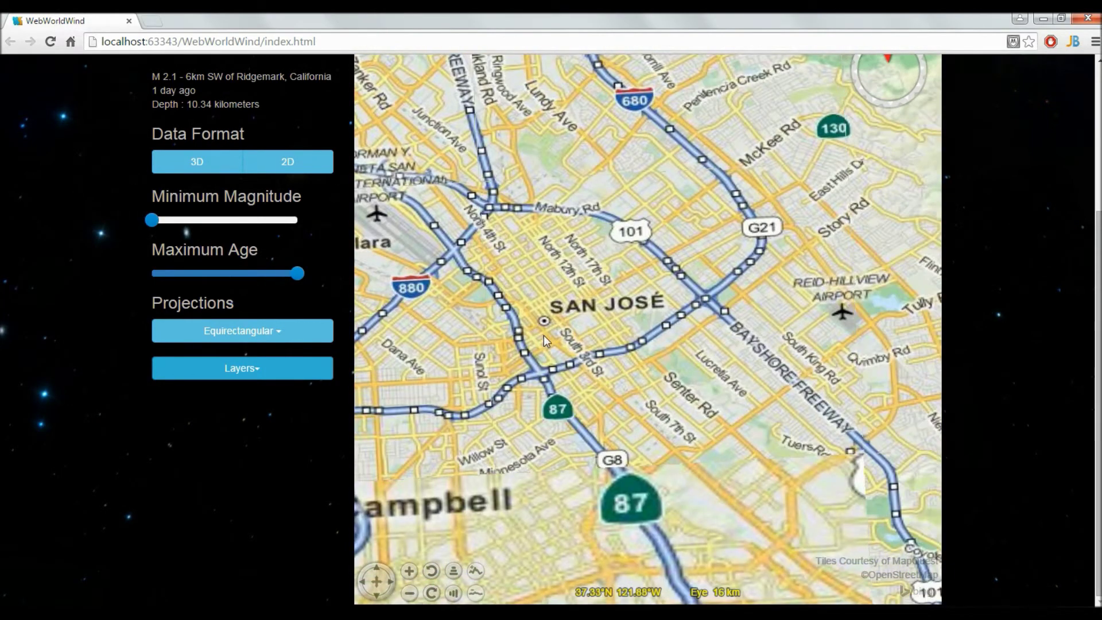
scroll(523, 323, up, 1)
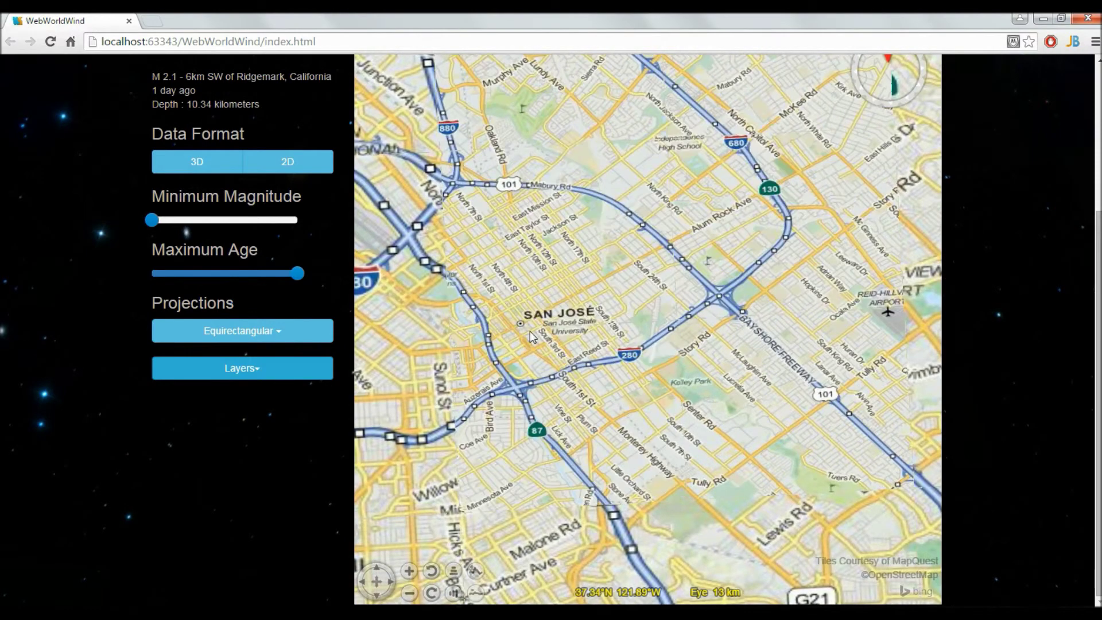
scroll(566, 336, up, 1)
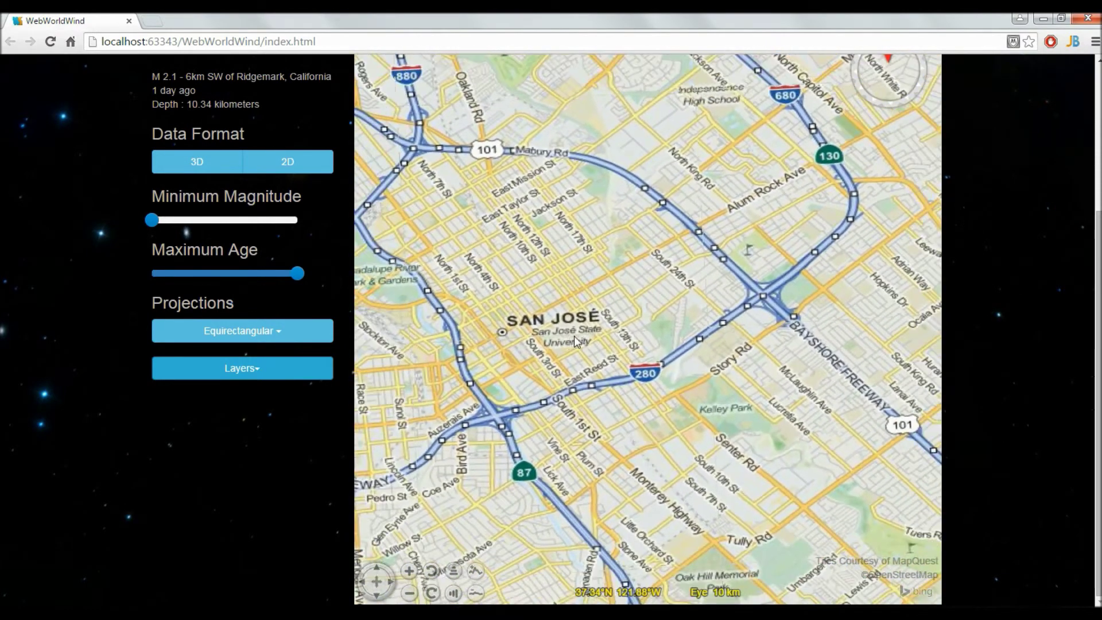
scroll(562, 338, up, 1)
drag(1098, 330, 1098, 227)
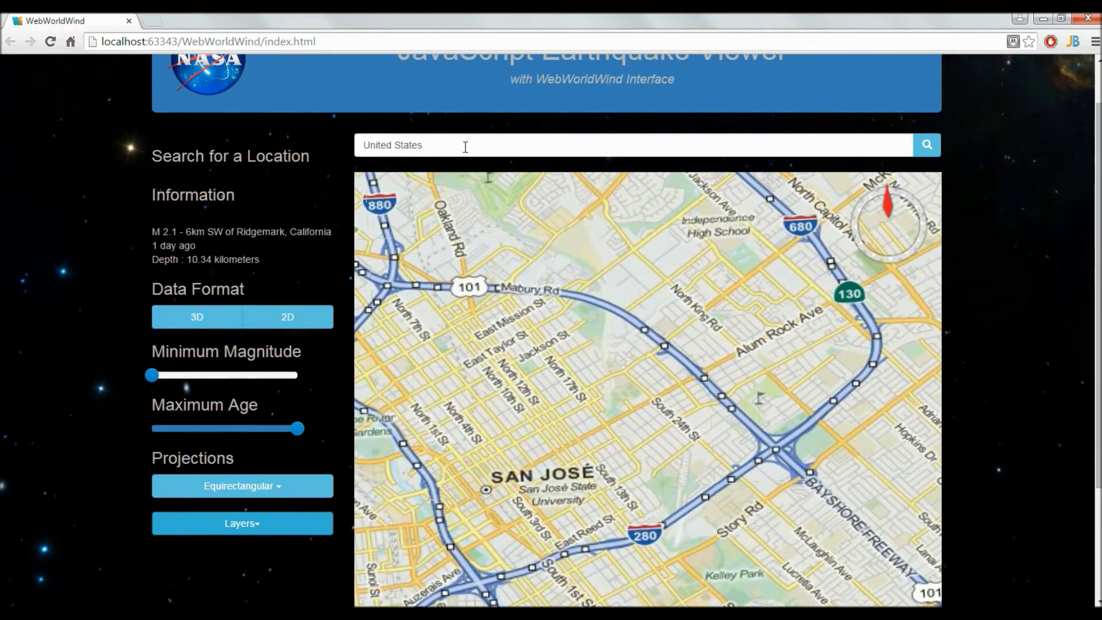
Search for 'Mountain View', then 'Fremont CA'.
triple_click(466, 147)
text(Mountain View)
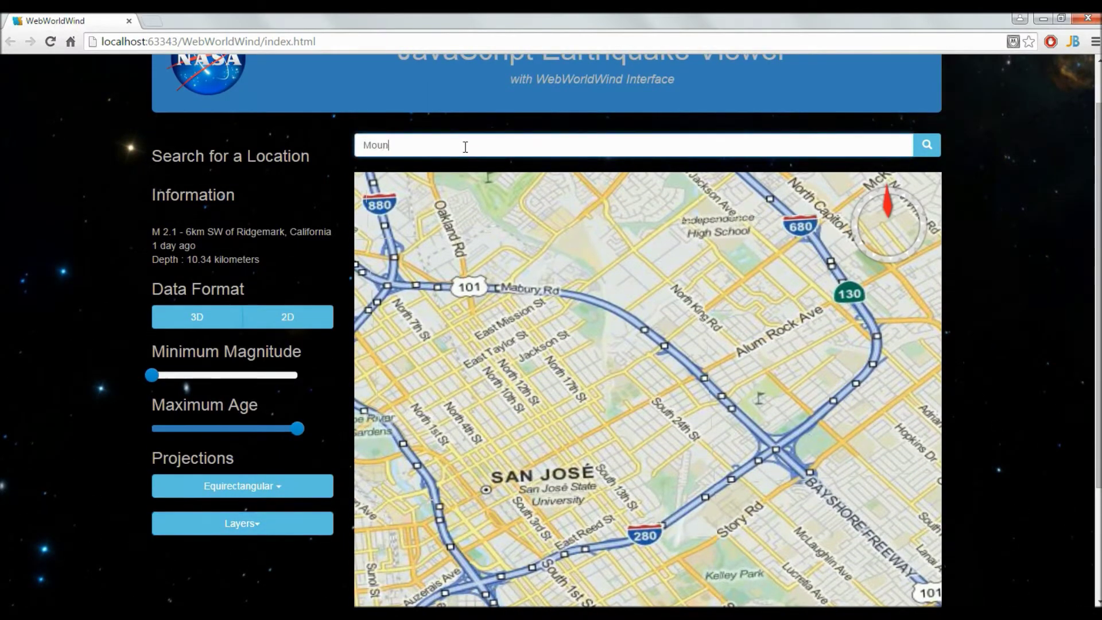
key(Return)
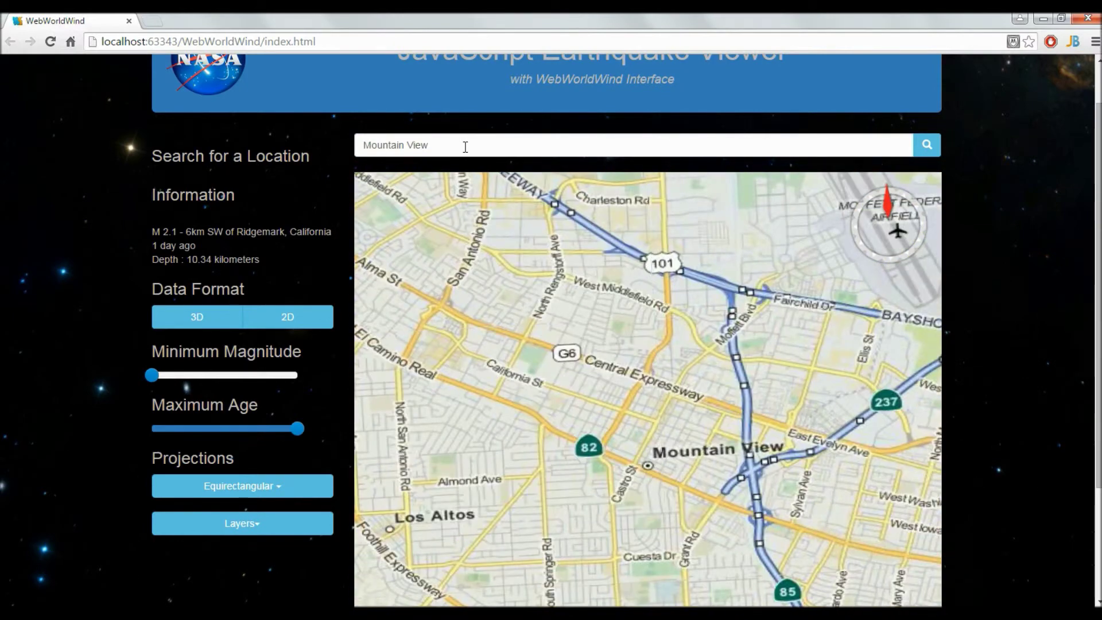
triple_click(465, 147)
text(Fremont)
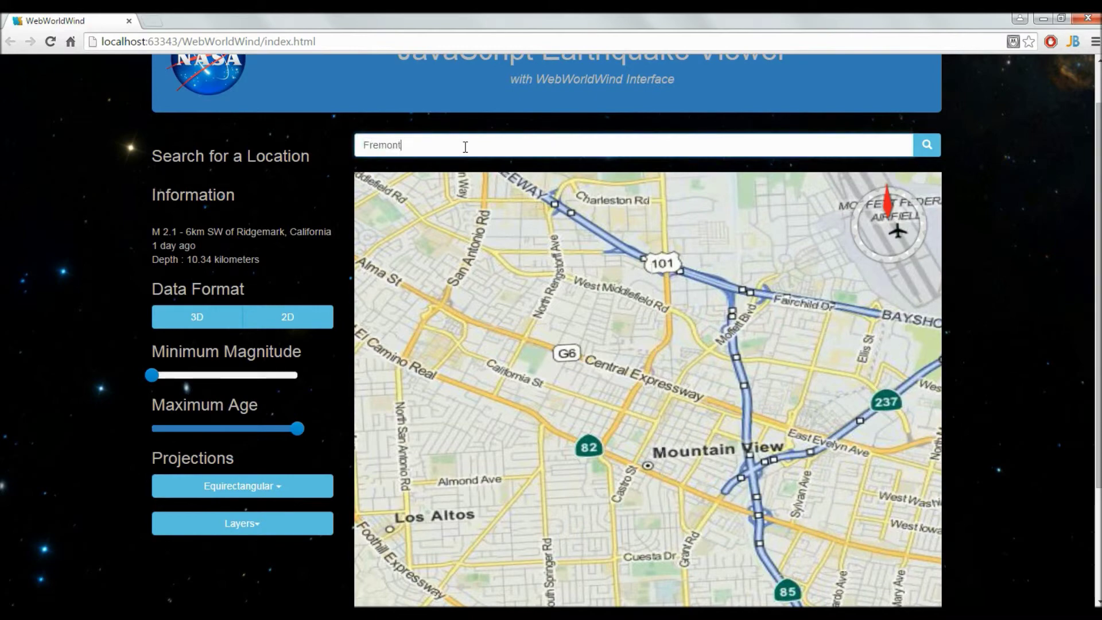
text( CA)
key(Return)
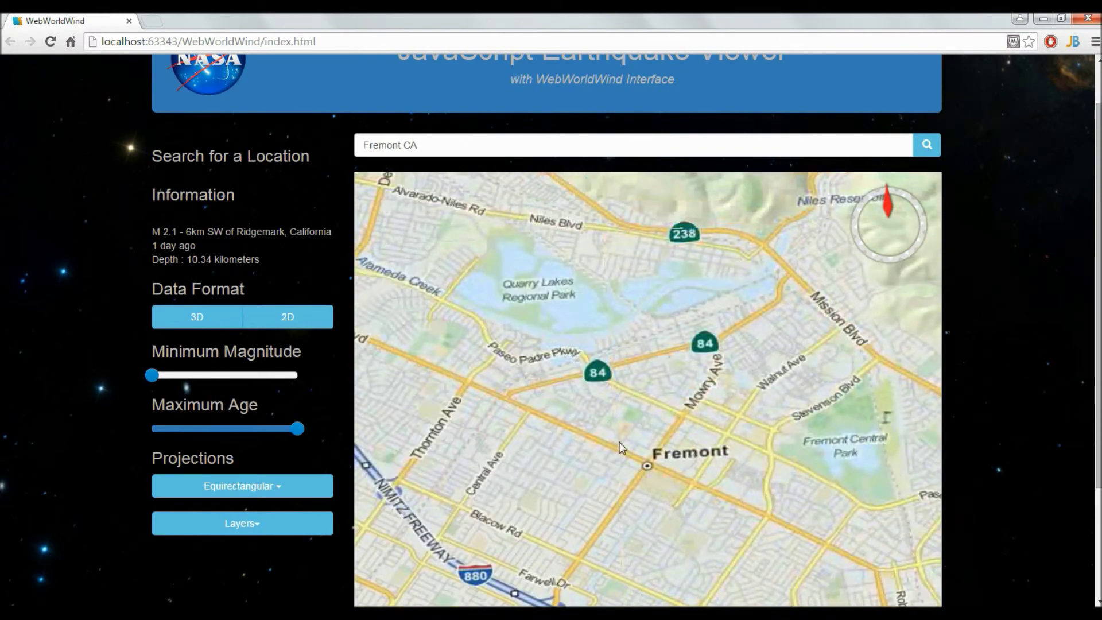
Search for 'San Jose', then clear the search field.
triple_click(431, 147)
text(San Jose)
key(Return)
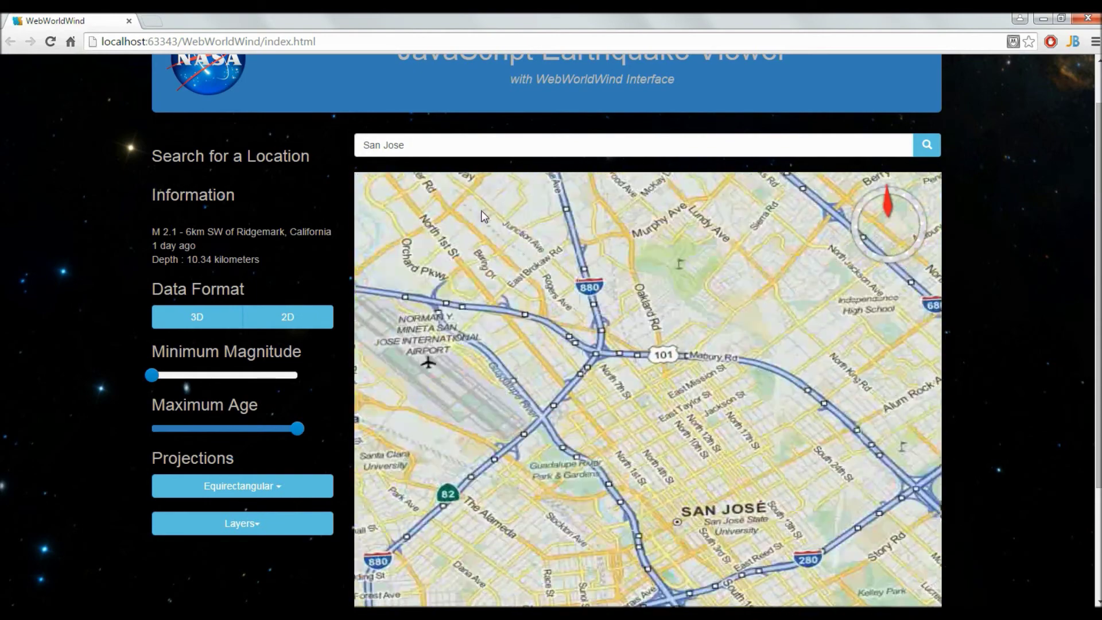
double_click(437, 147)
triple_click(436, 147)
key(BackSpace)
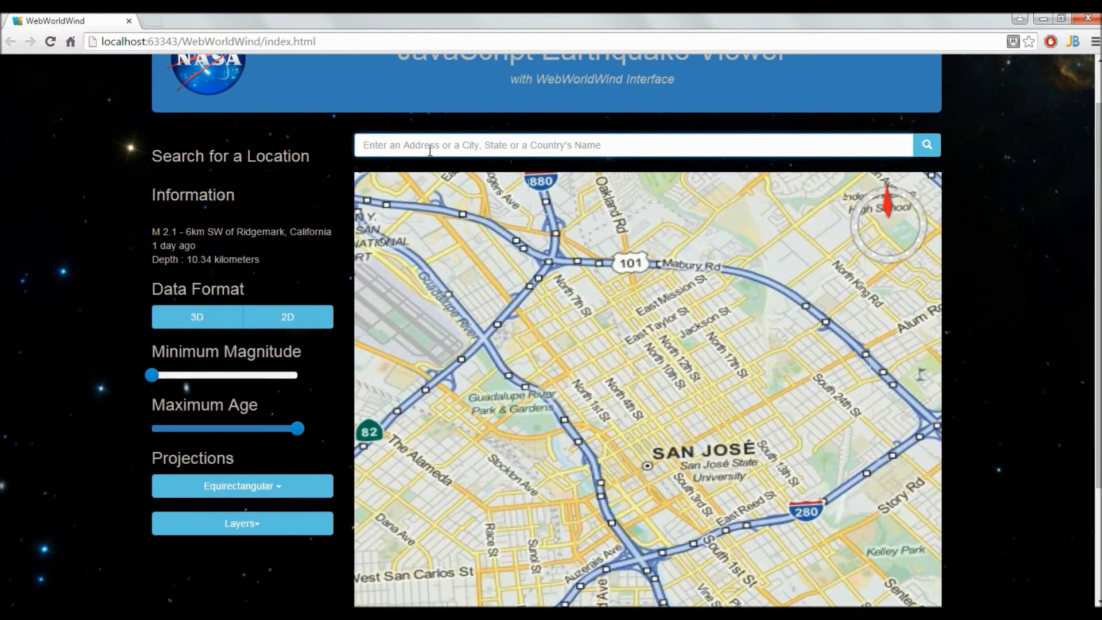
Search for 'Arizona', then zoom in and back out over the state.
click(491, 143)
text(Arizona)
key(Return)
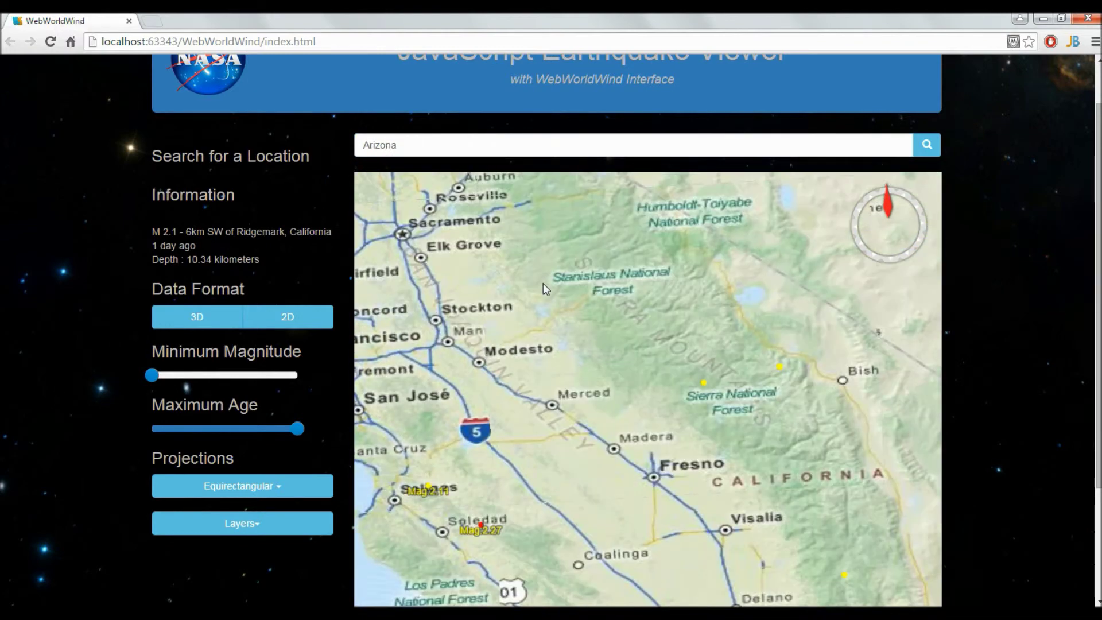
scroll(544, 287, up, 5)
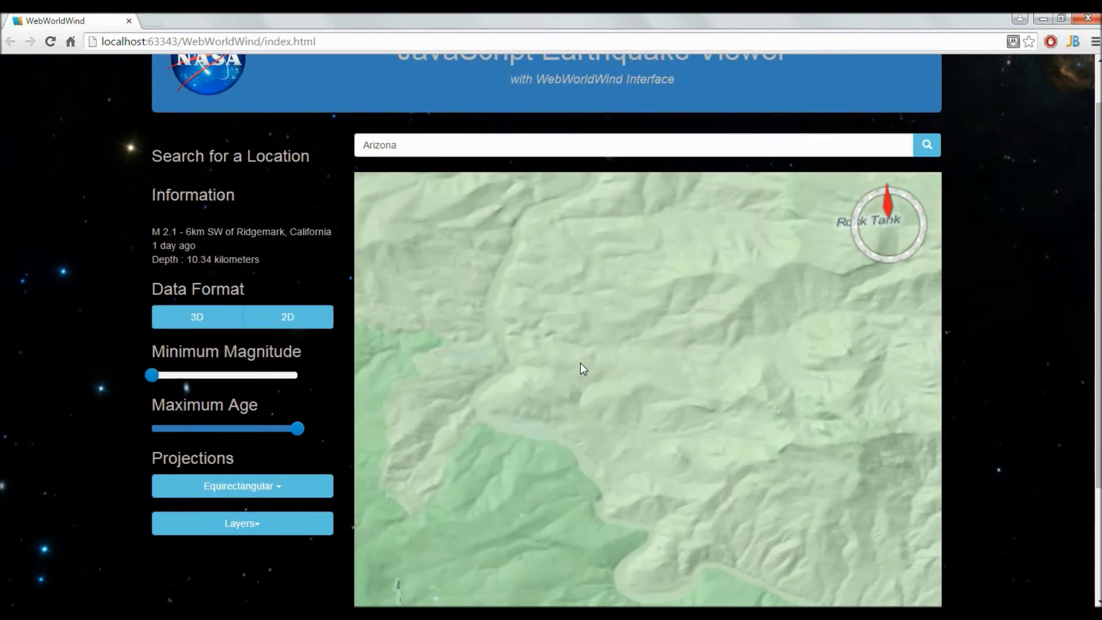
scroll(580, 363, down, 10)
scroll(597, 425, down, 5)
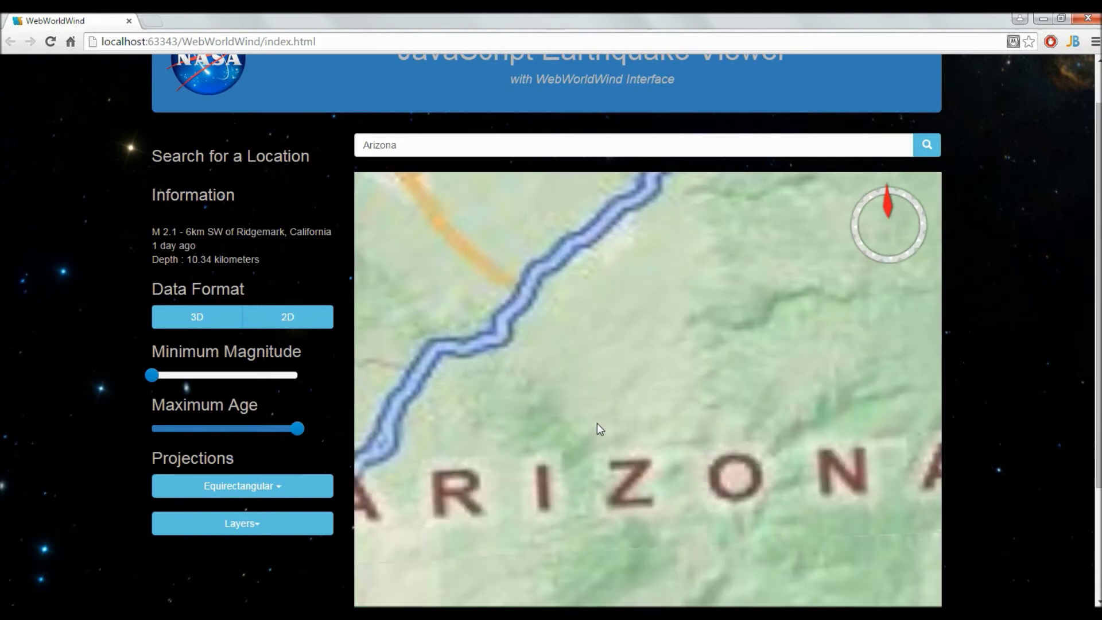
scroll(598, 425, down, 3)
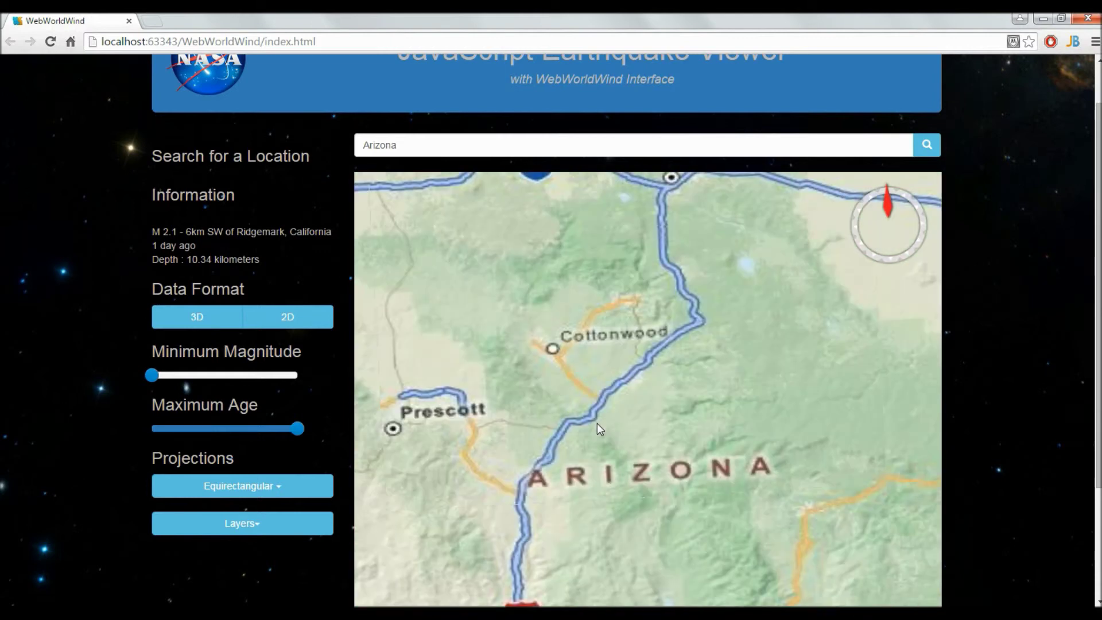
scroll(597, 423, down, 3)
scroll(540, 313, down, 5)
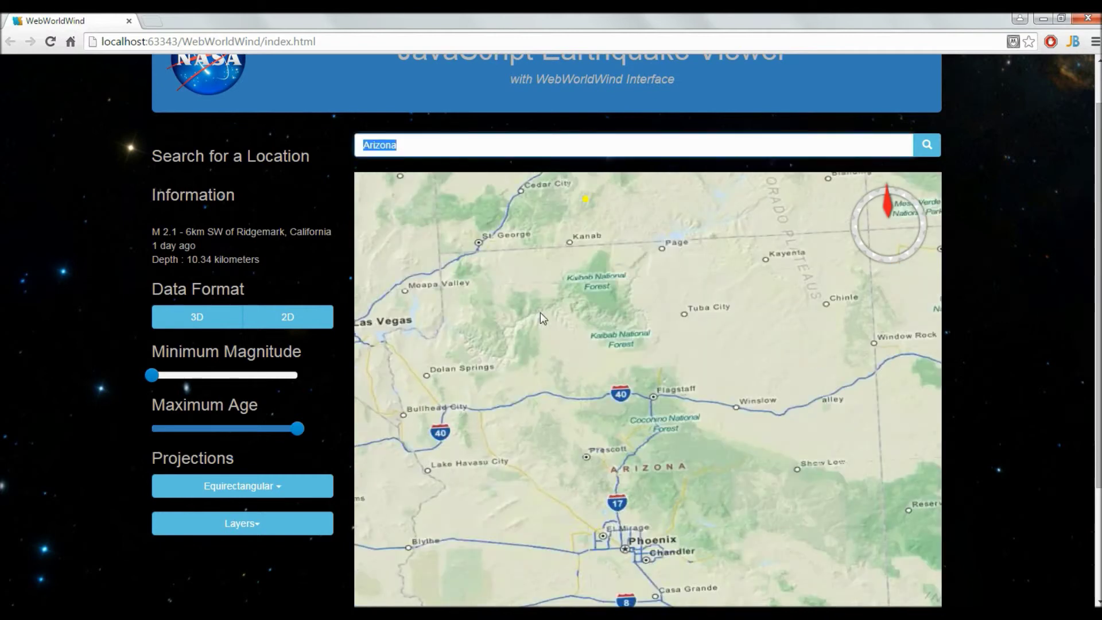
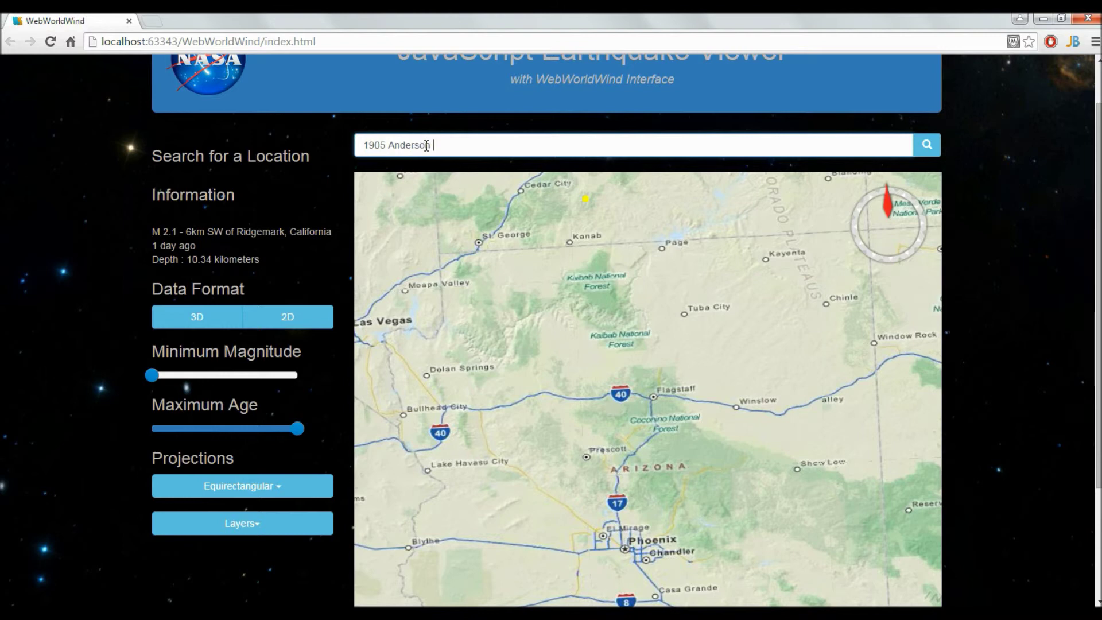
Search for a street address in Davis, CA, then select the search text.
key(Return)
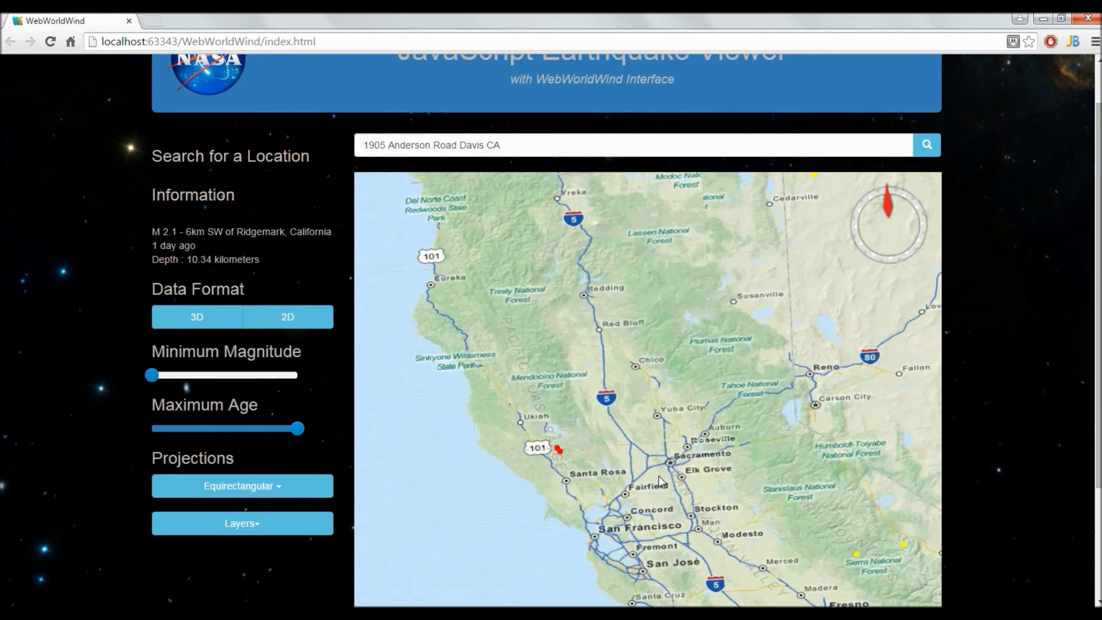
triple_click(426, 137)
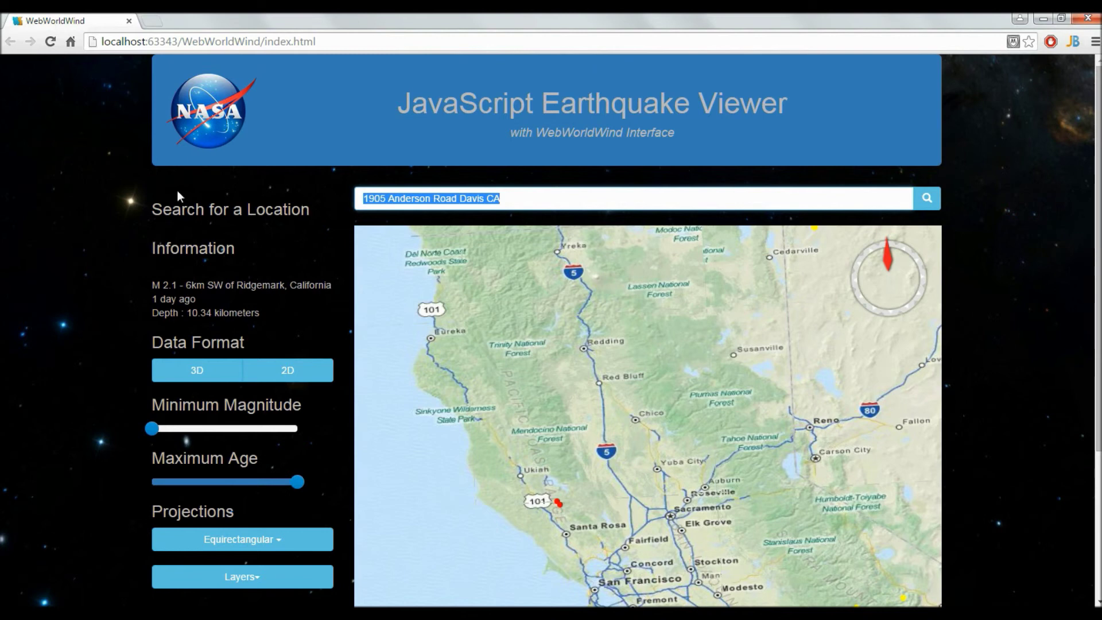
click(152, 21)
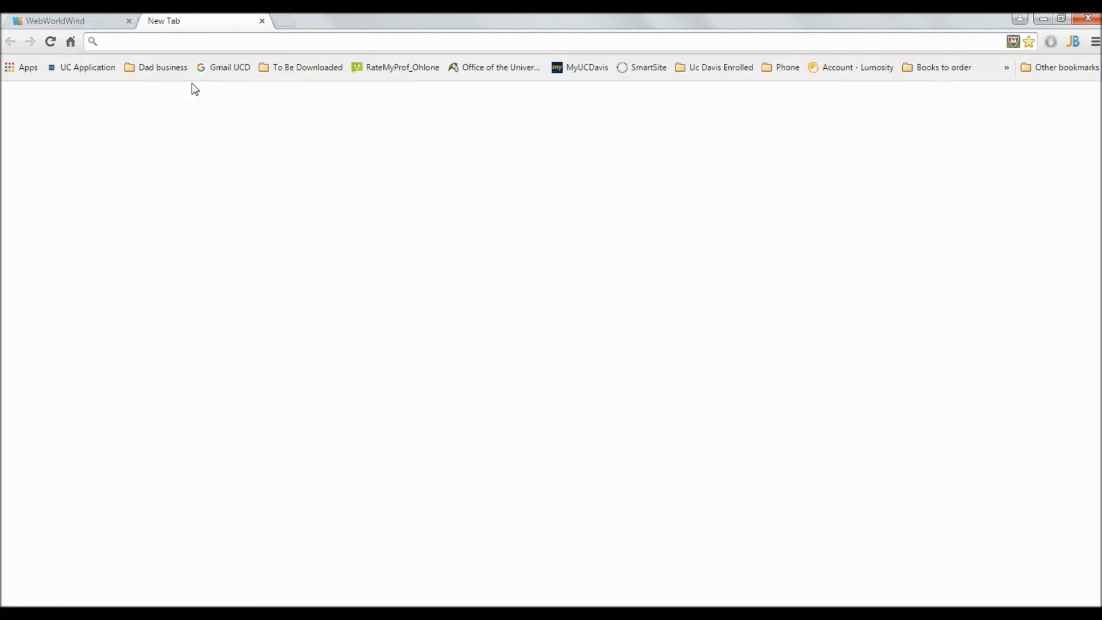
text(twit)
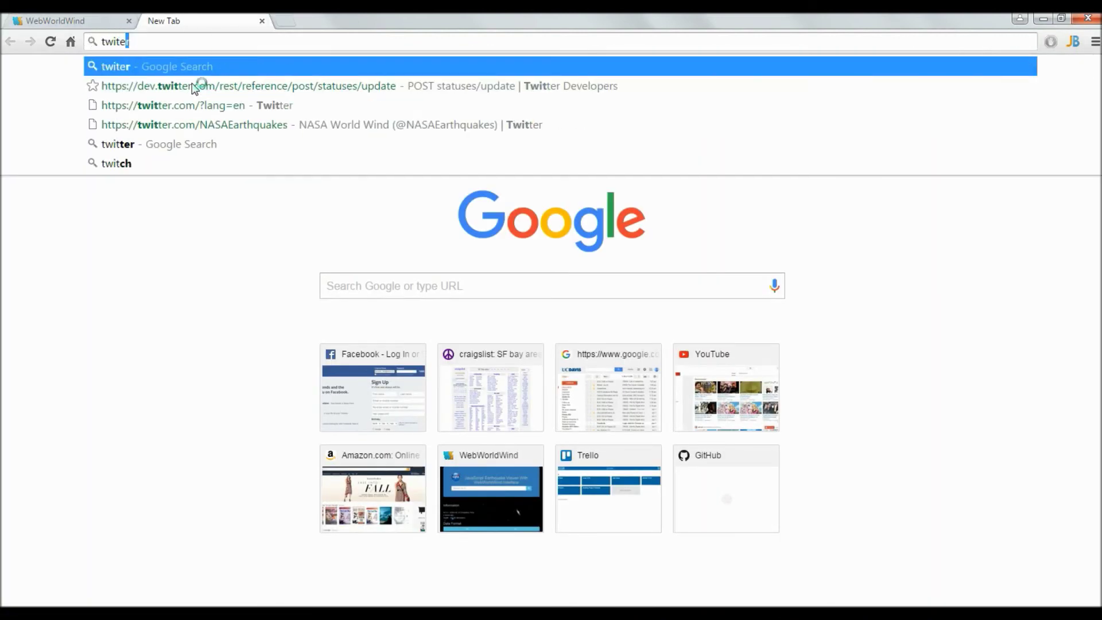
text(er)
key(Return)
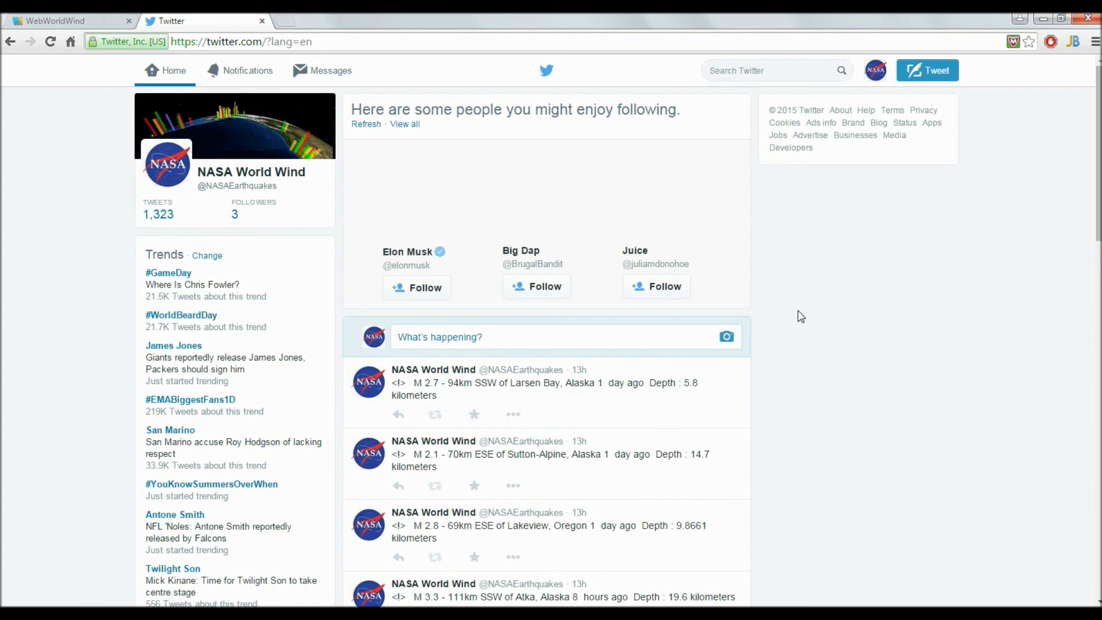
scroll(619, 337, down, 3)
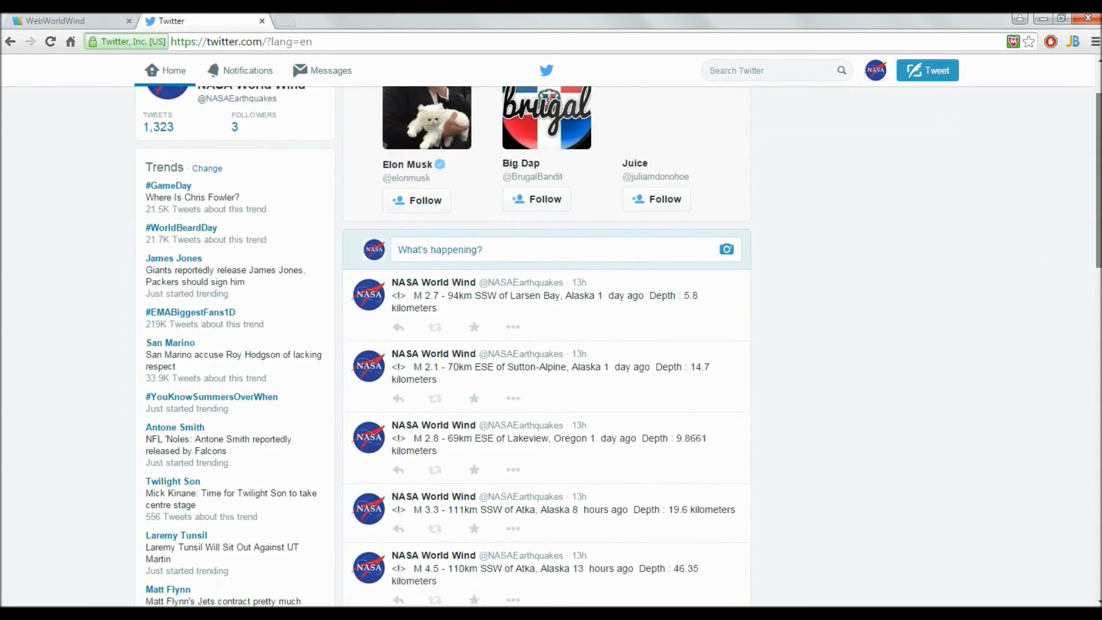
scroll(619, 343, down, 2)
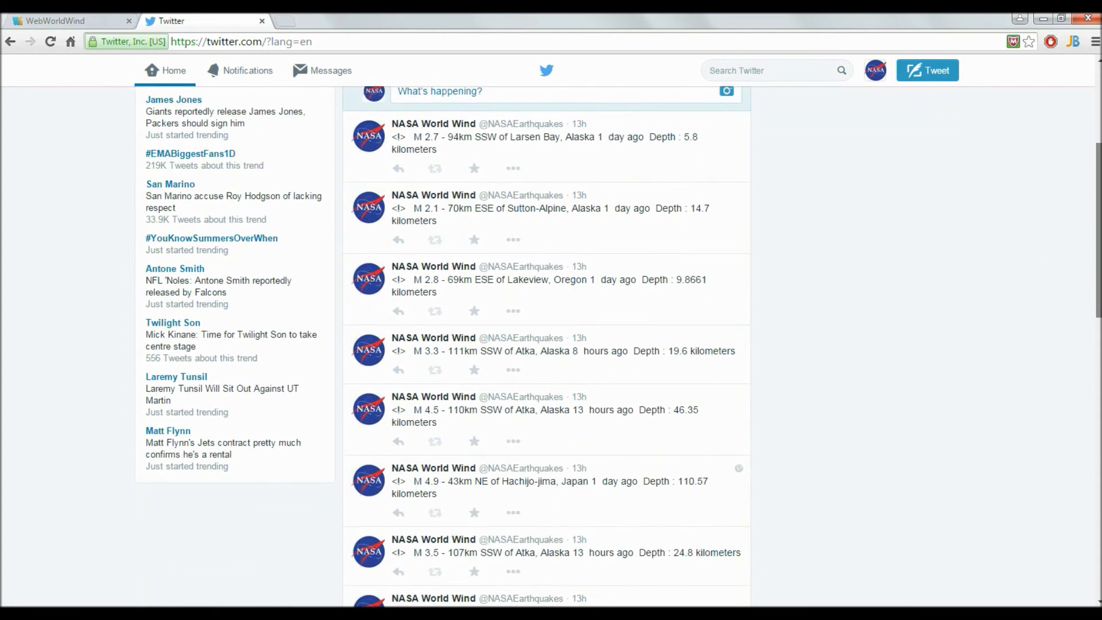
scroll(546, 344, down, 6)
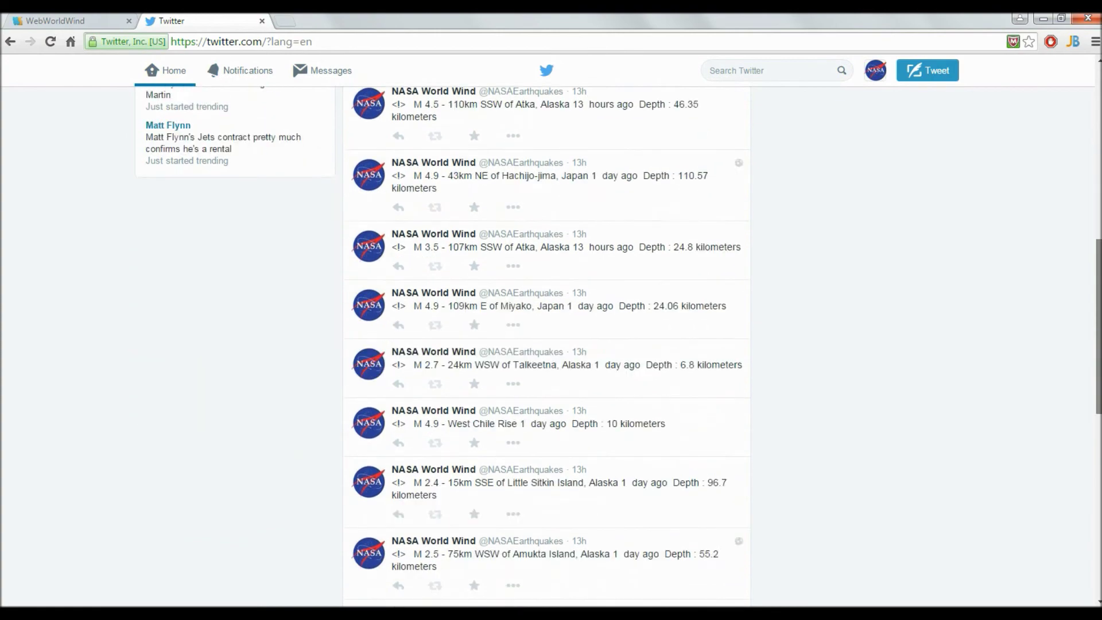
scroll(546, 345, up, 10)
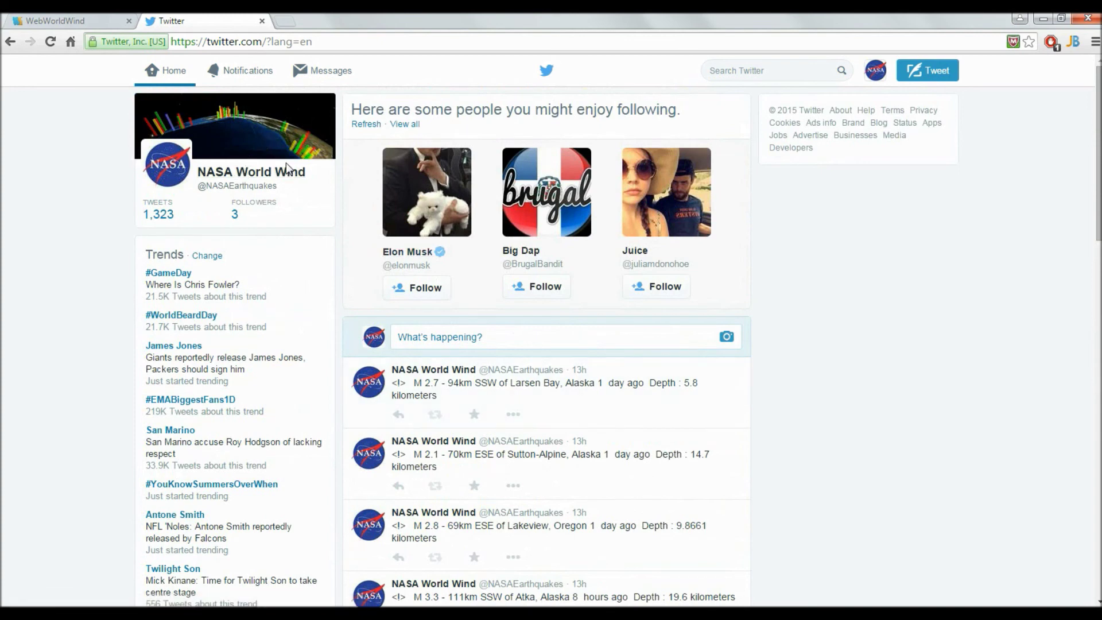
click(262, 21)
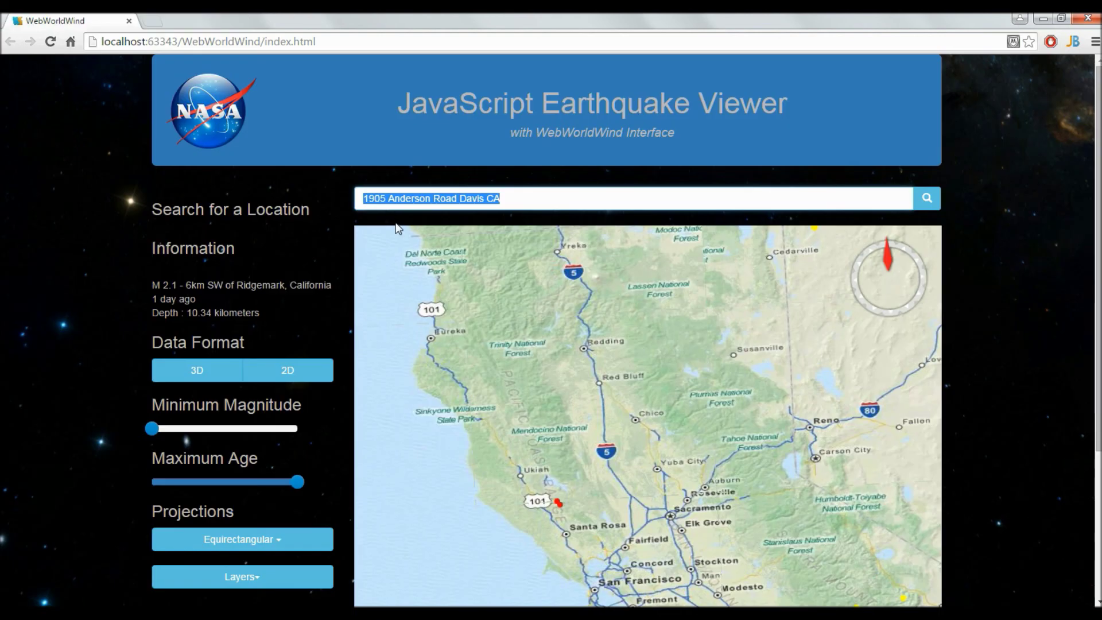